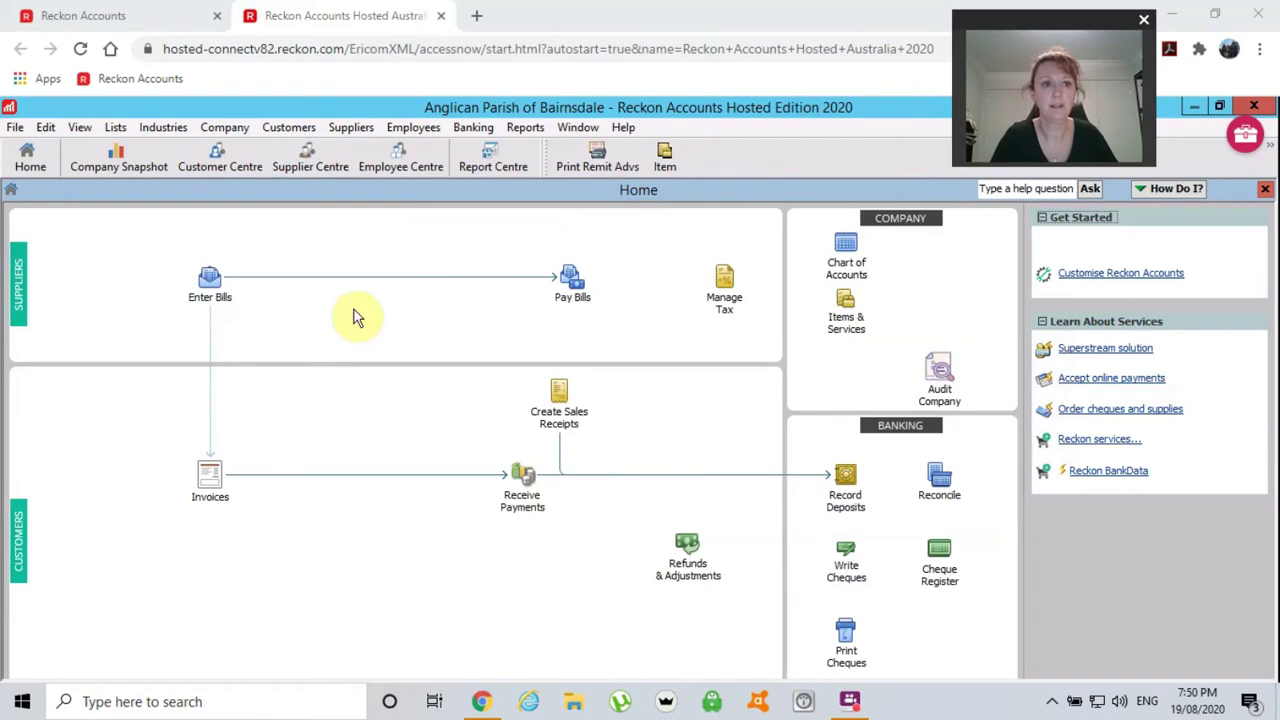
Open the Customer Centre and view the transactions of Offertories, Bairnsdale, Direct Deposit, Hall Hire and the Tai Chi customer.
click(224, 162)
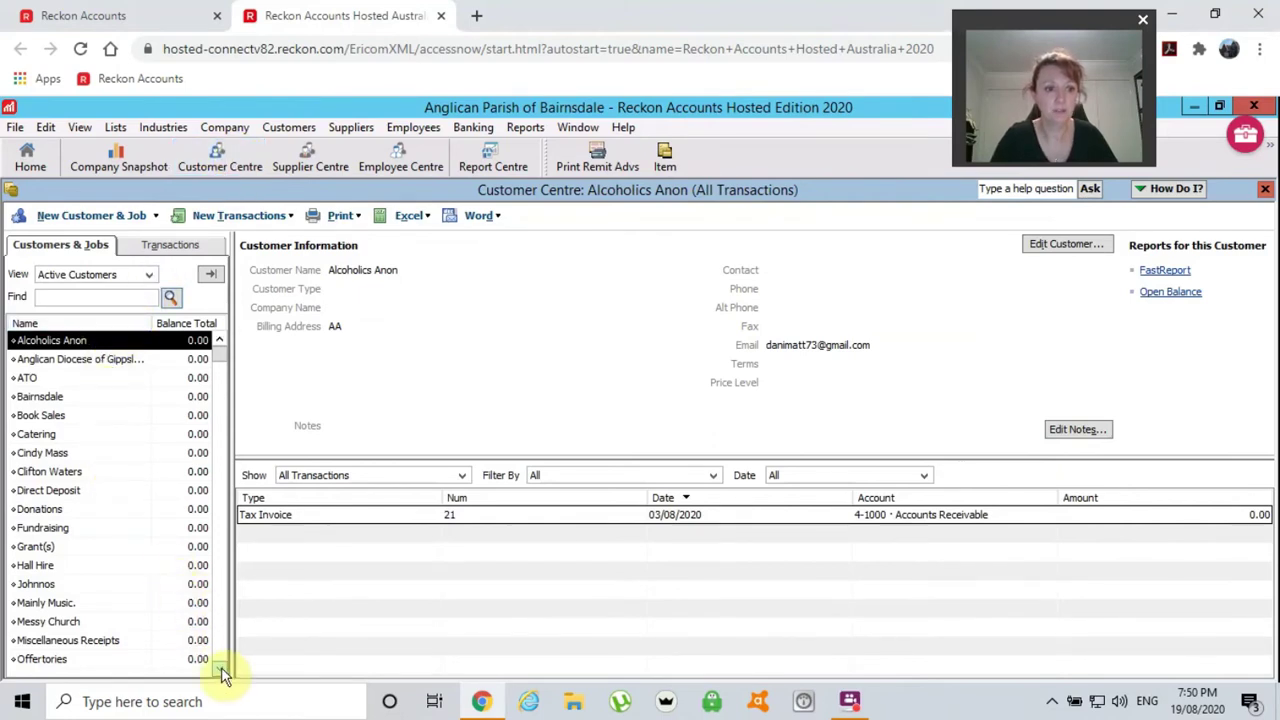
click(38, 660)
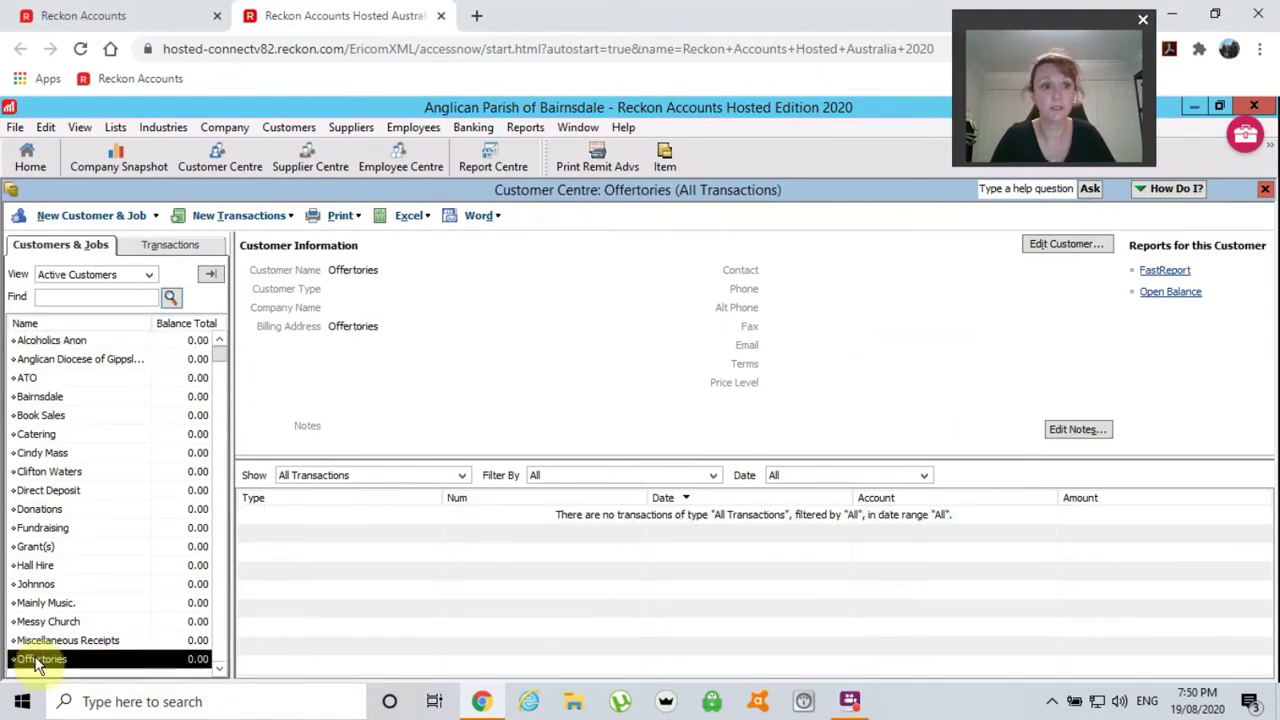
click(41, 397)
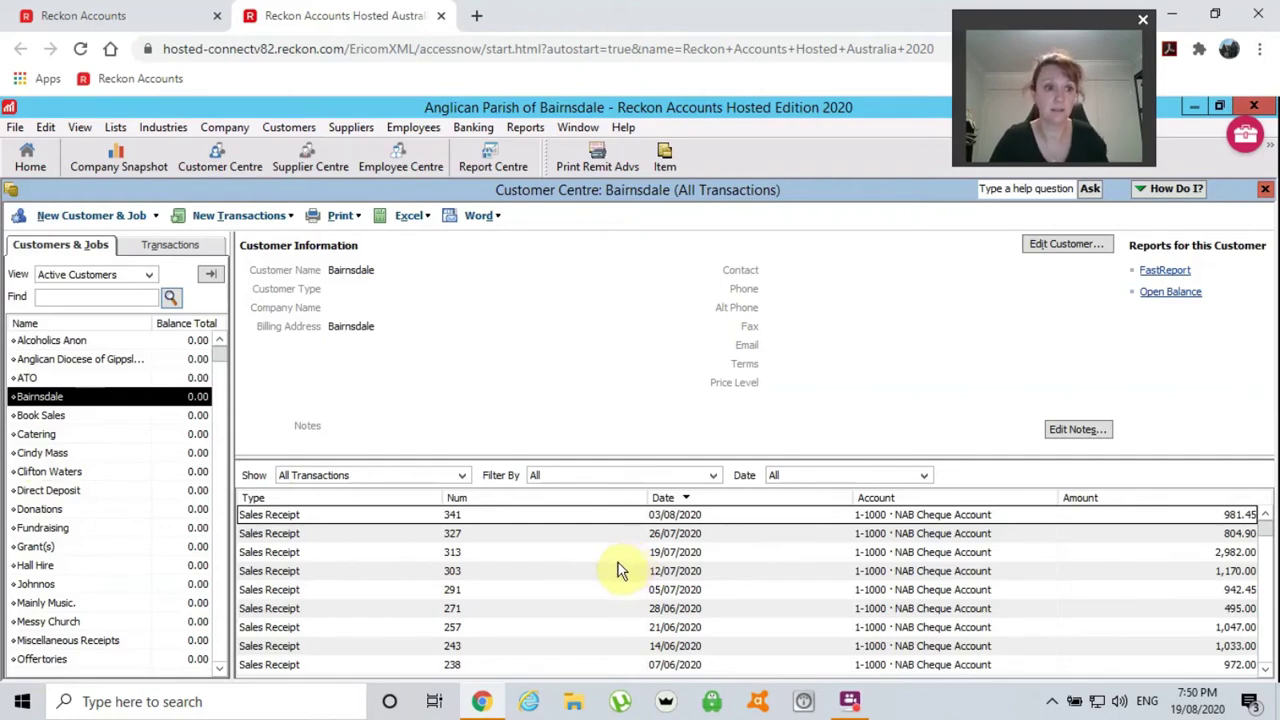
click(41, 492)
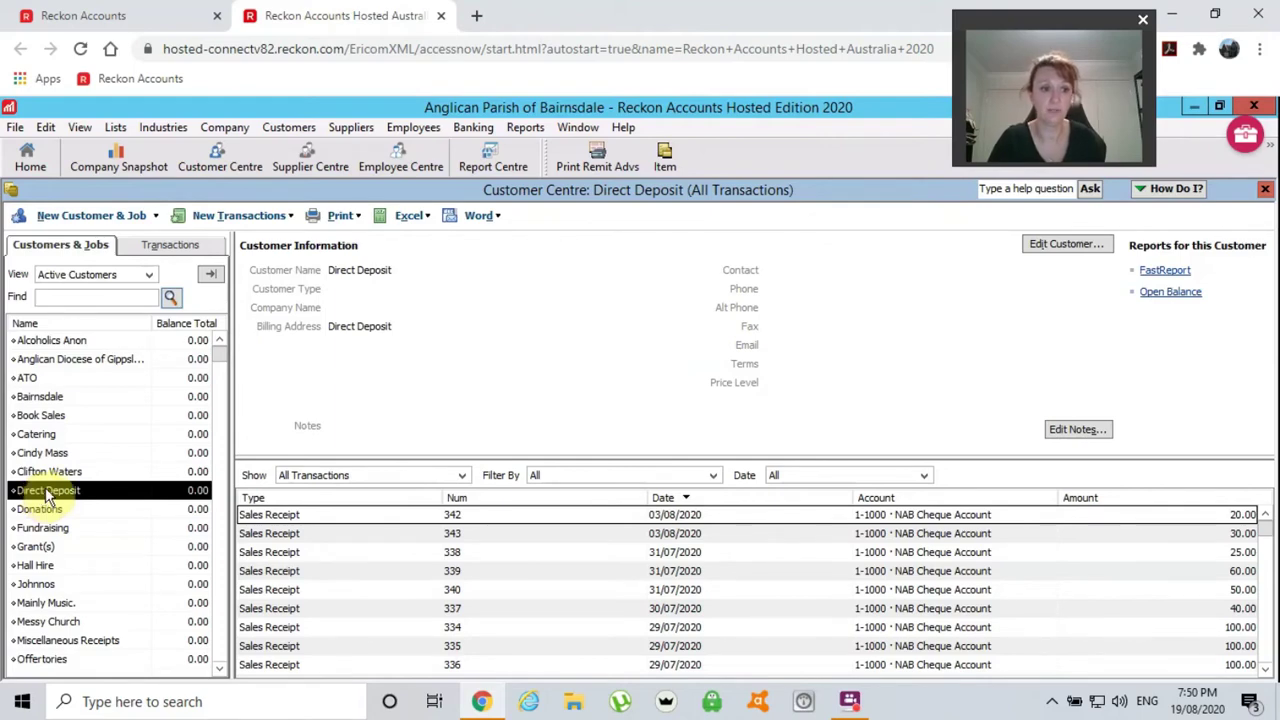
click(45, 567)
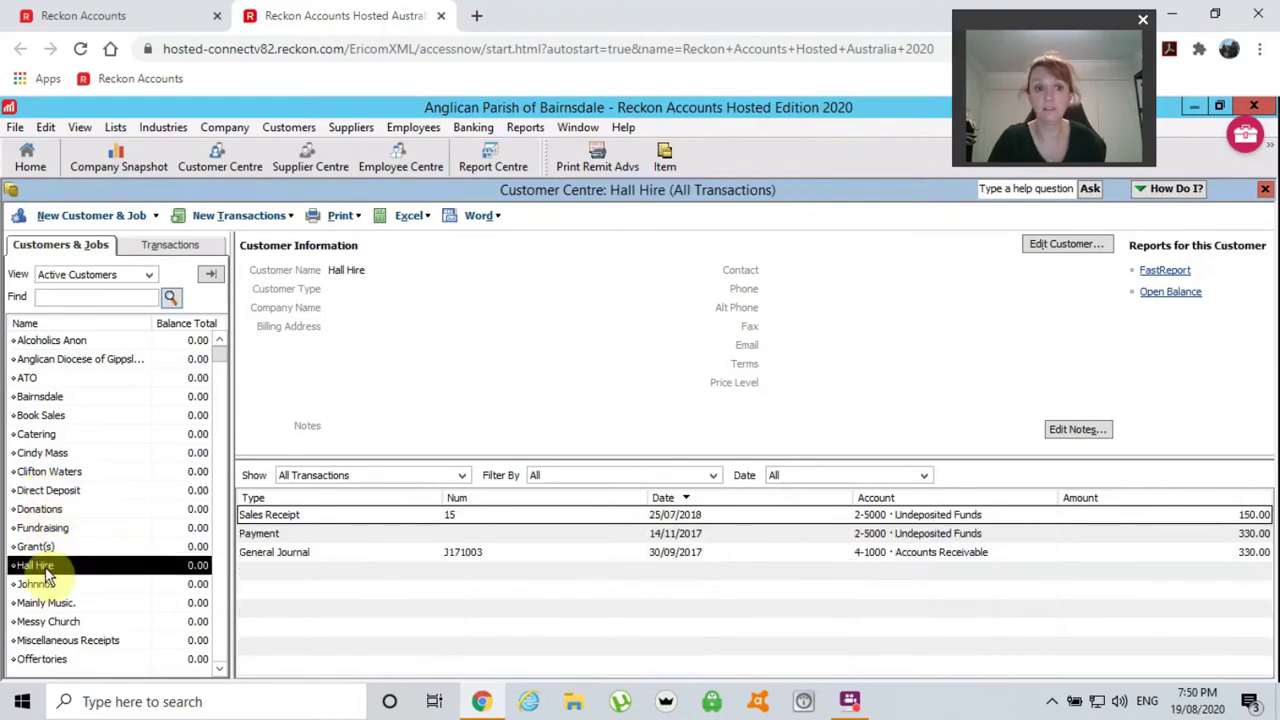
click(40, 457)
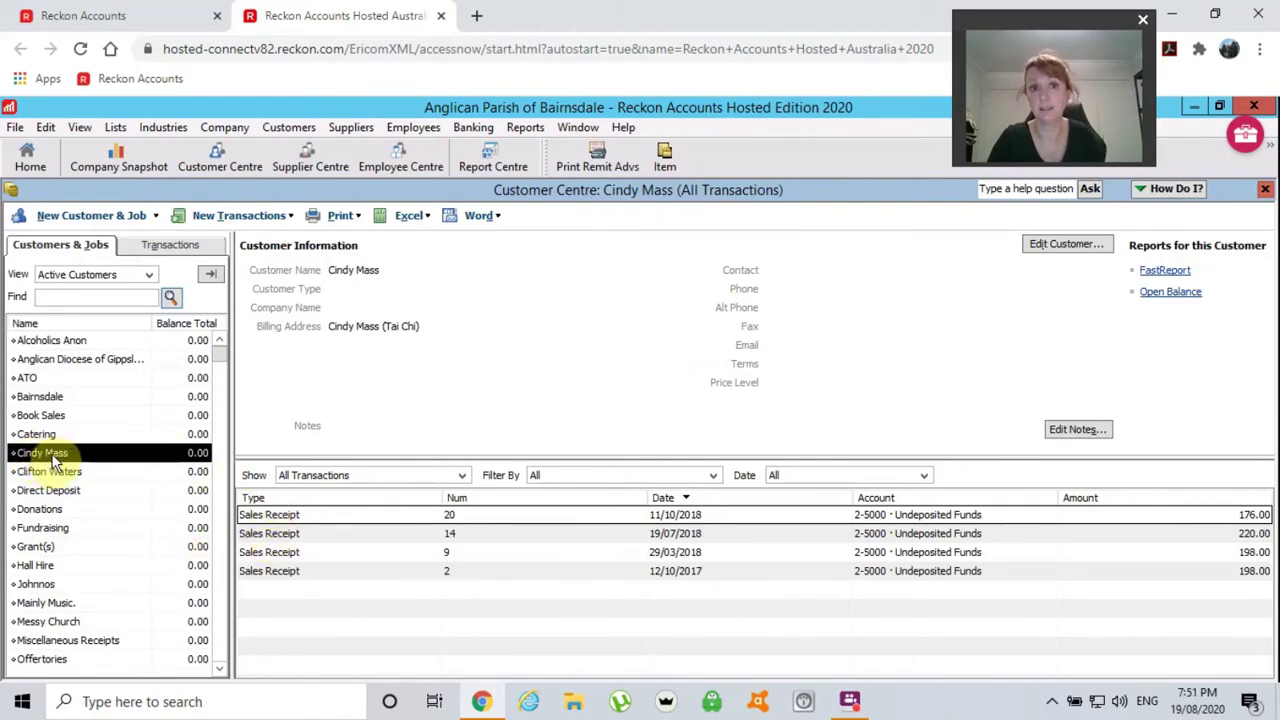
Mark the customer Alcoholics Anon as inactive and save the customer record.
click(58, 342)
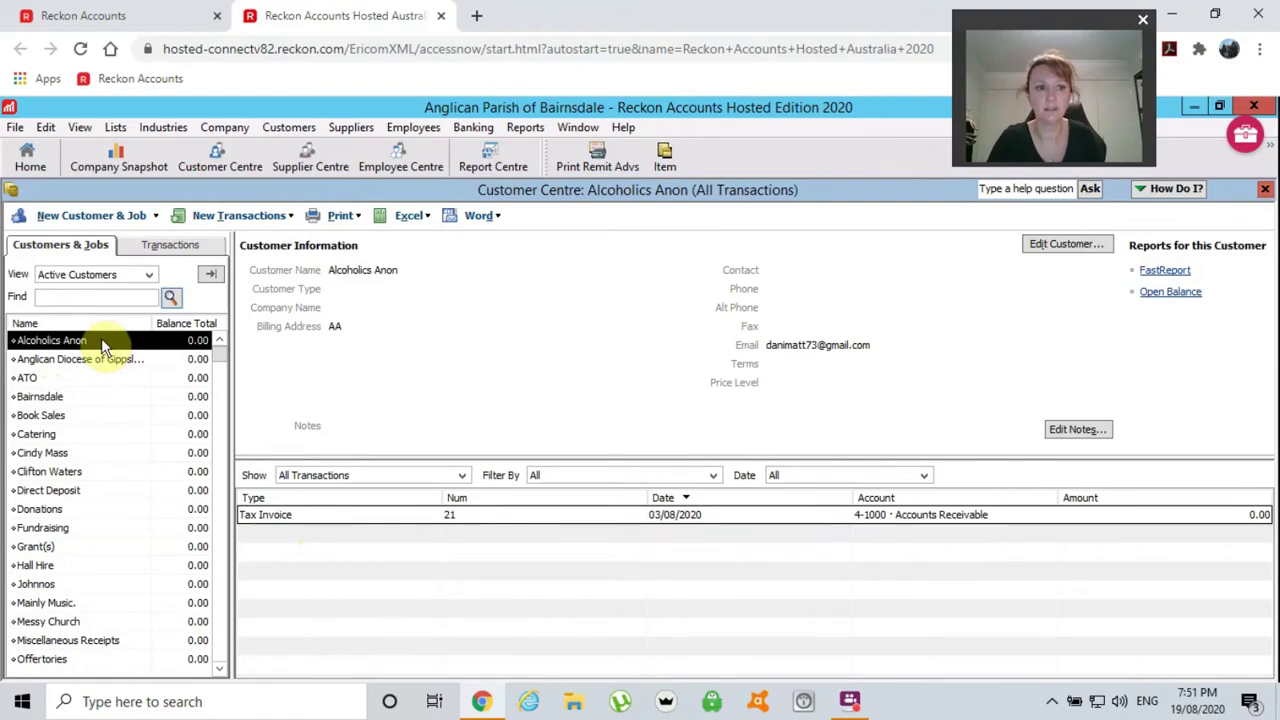
double_click(101, 340)
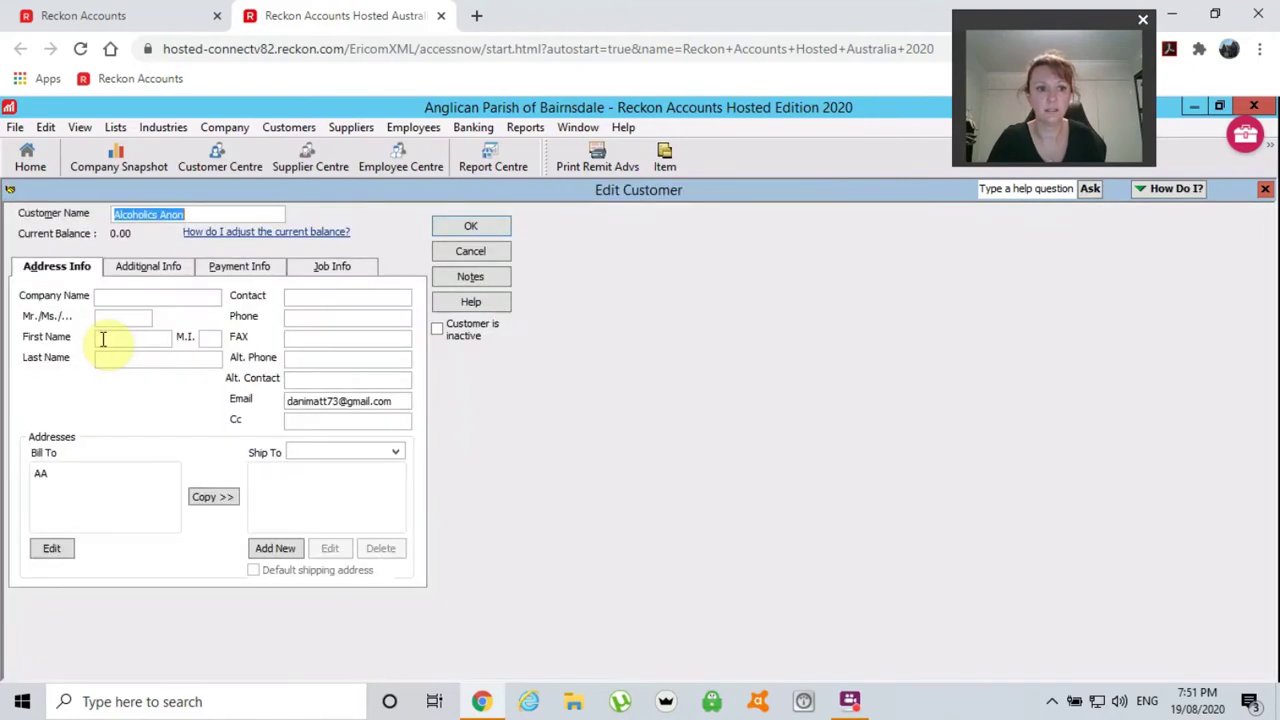
click(438, 334)
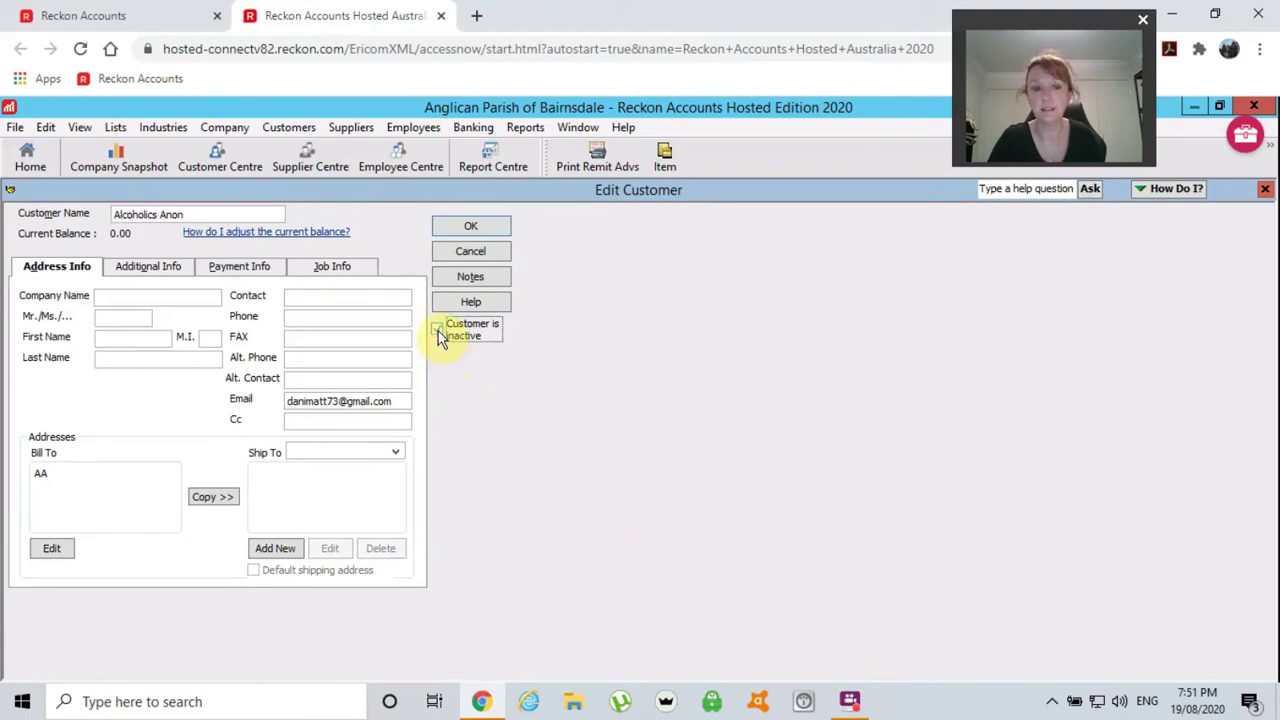
click(440, 335)
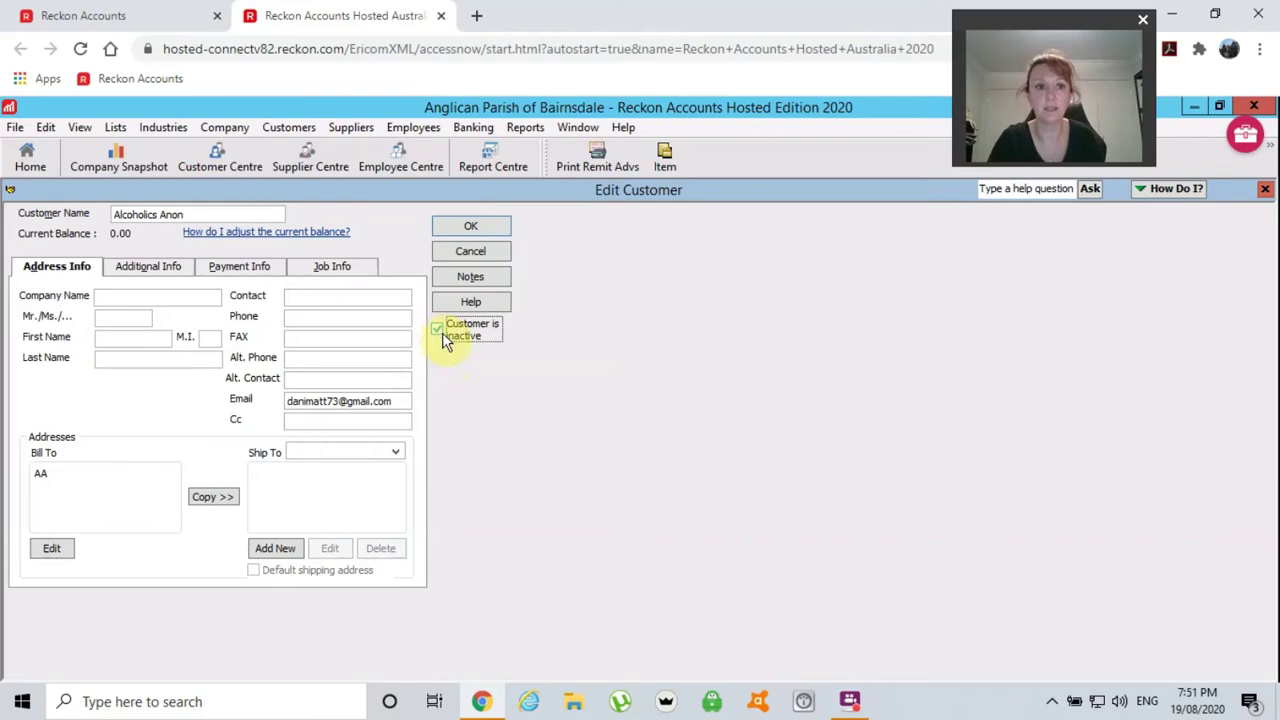
click(471, 226)
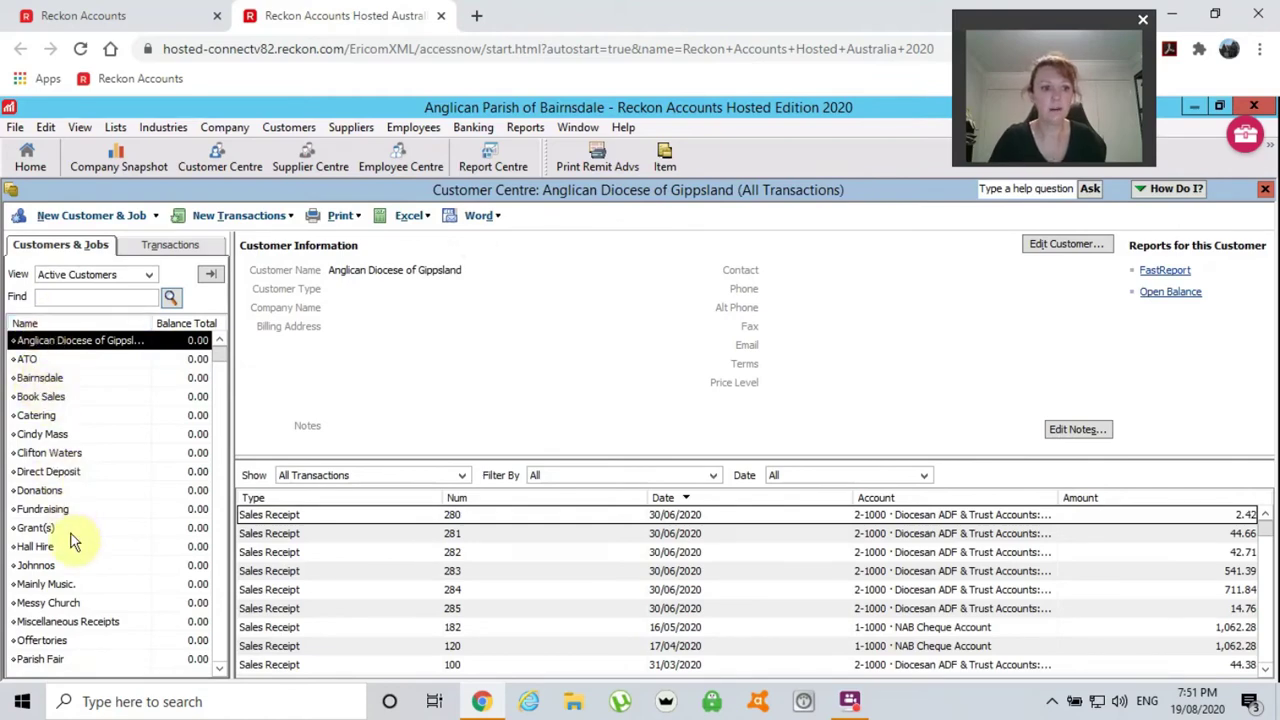
Enter the street address, town, state and postcode as the billing address of Anglican Diocese of Gippsland and save the record.
scroll(72, 541, down, 2)
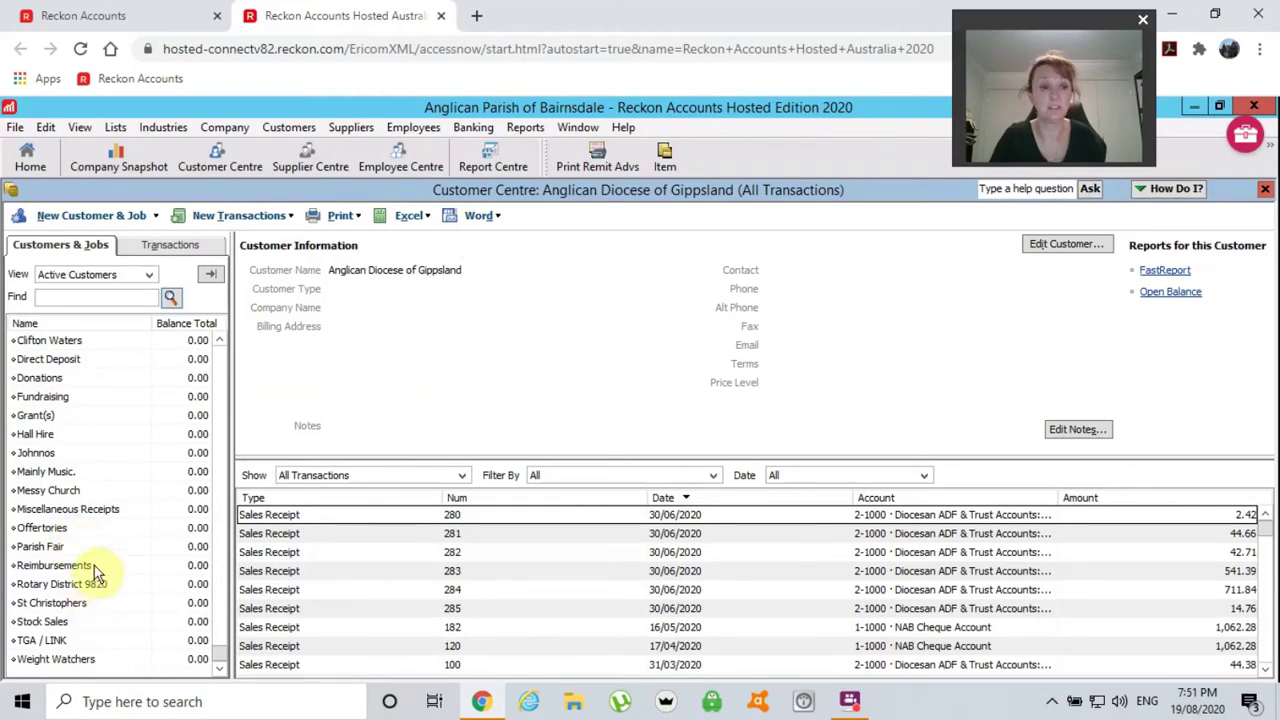
scroll(85, 430, up, 2)
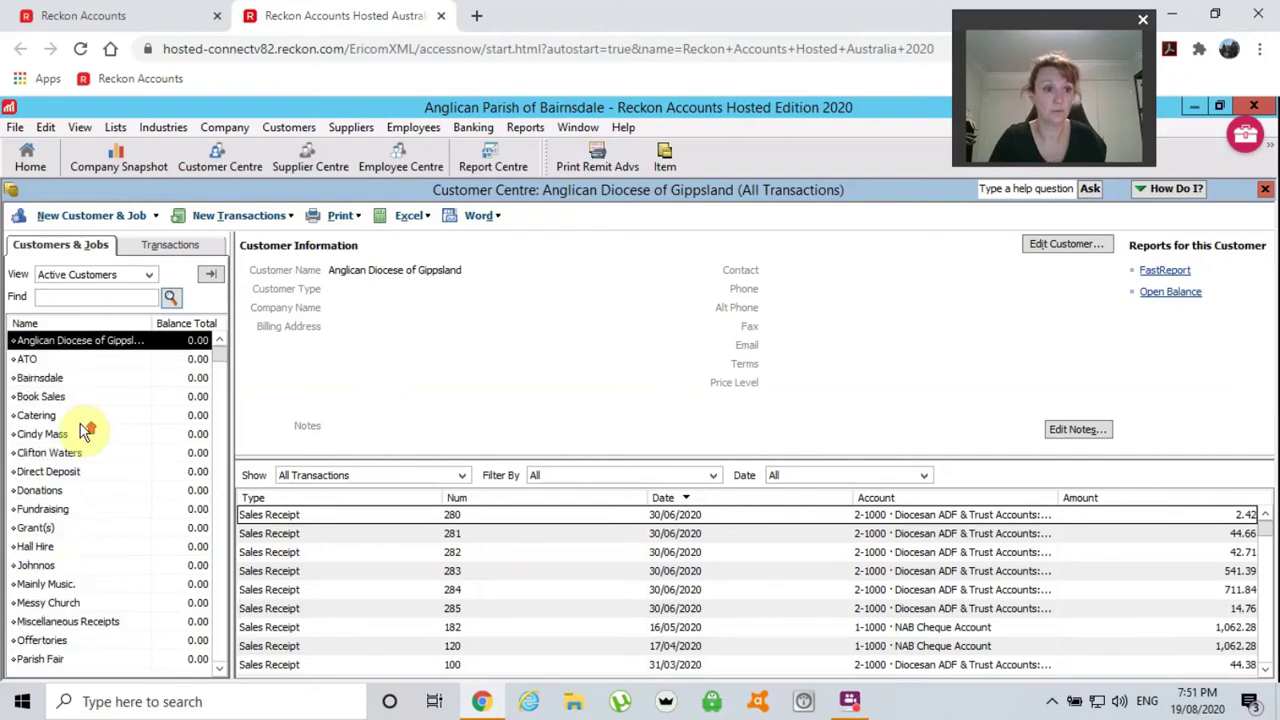
double_click(113, 342)
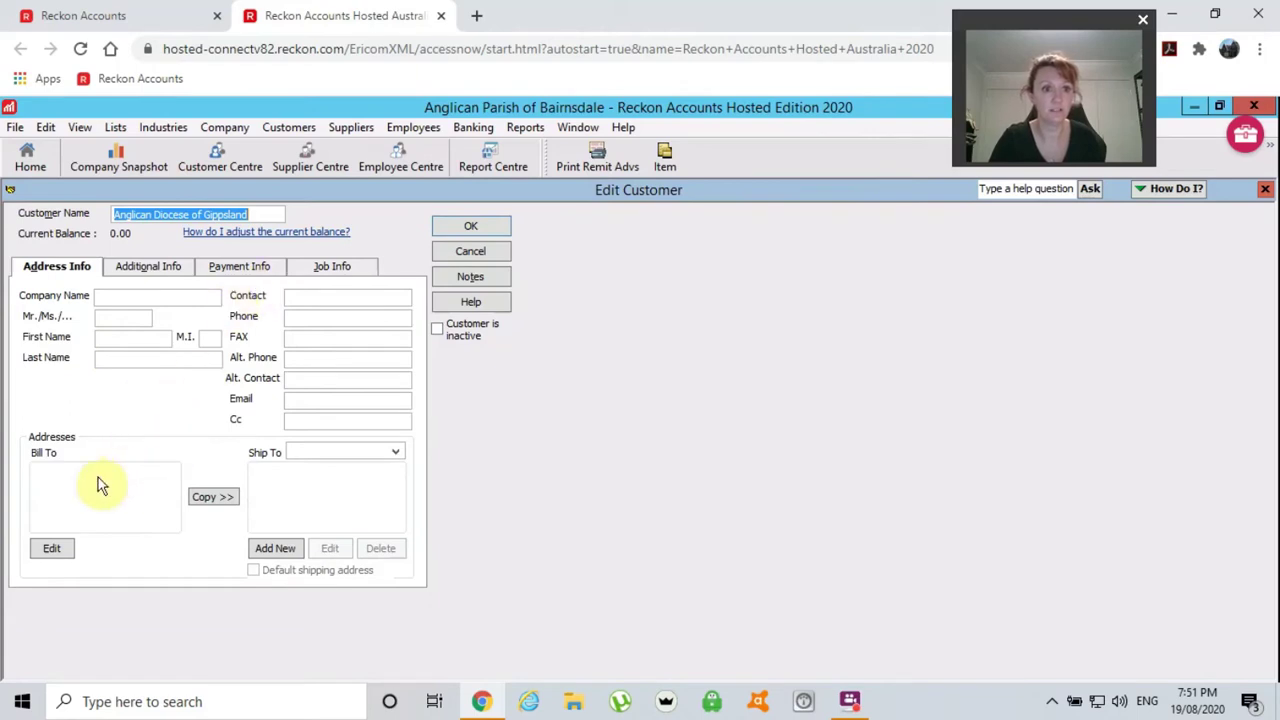
click(71, 469)
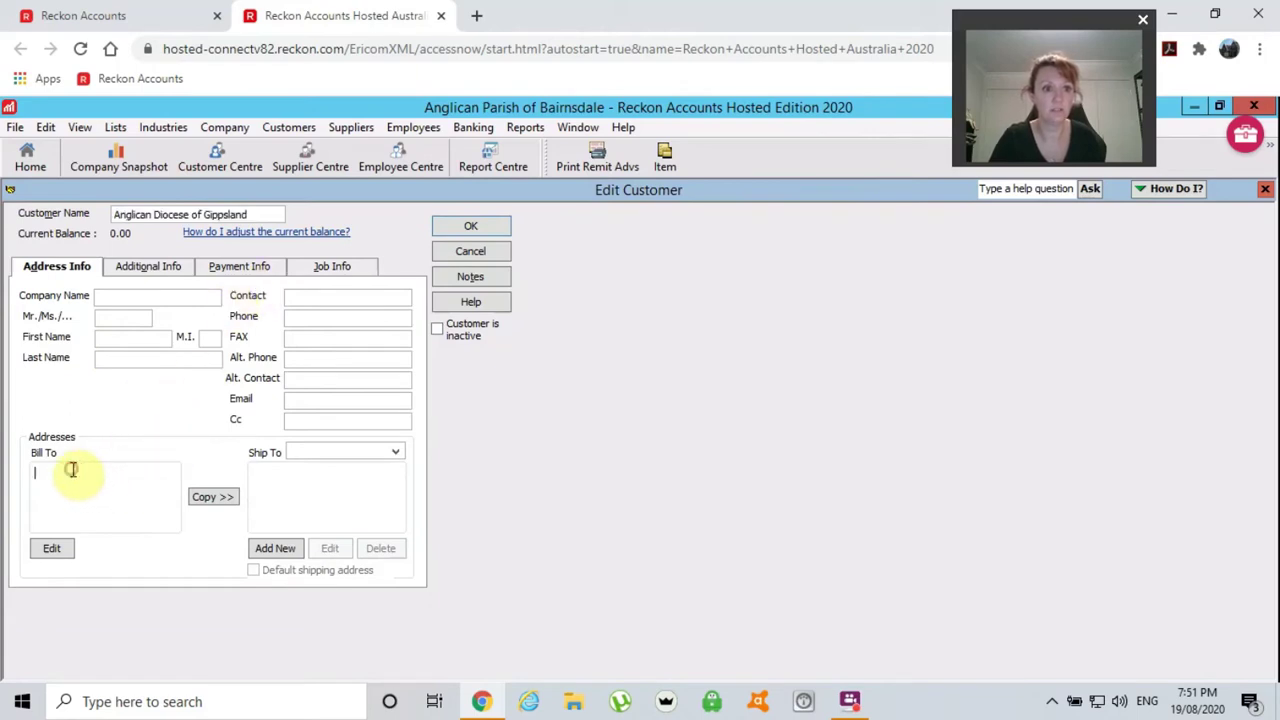
text(8)
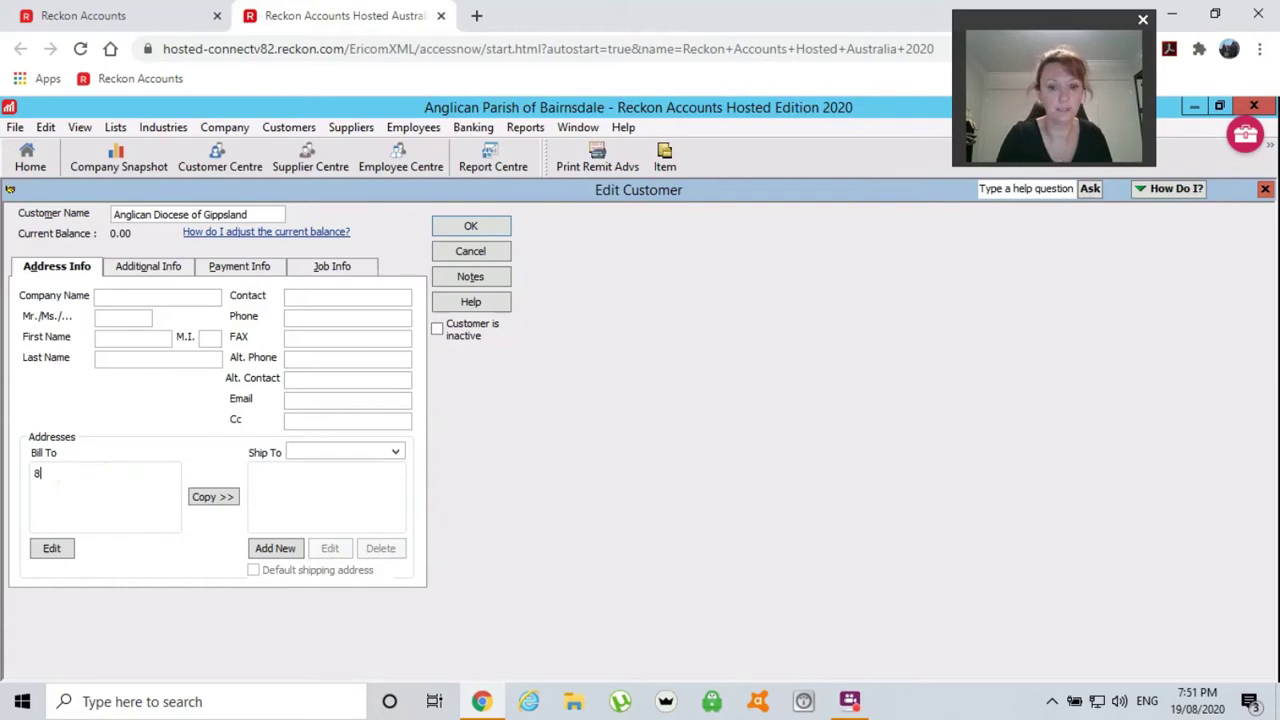
key(BackSpace)
text(58 )
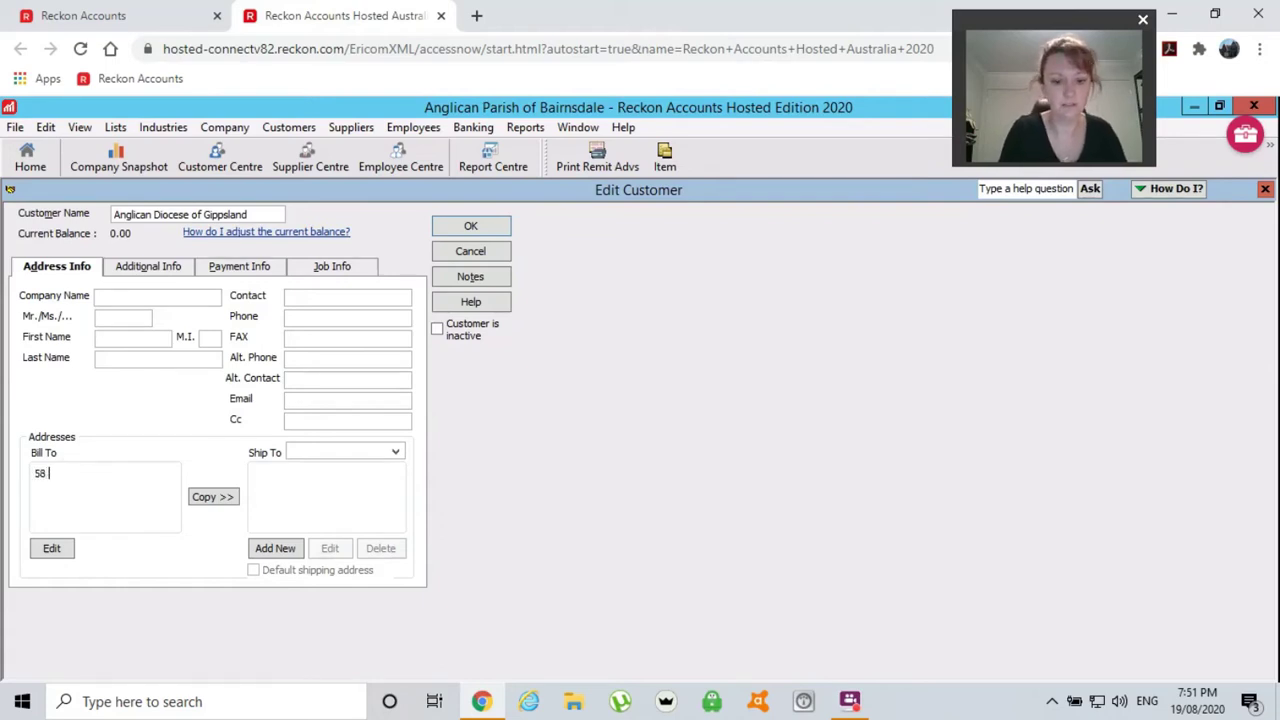
text(Marley S)
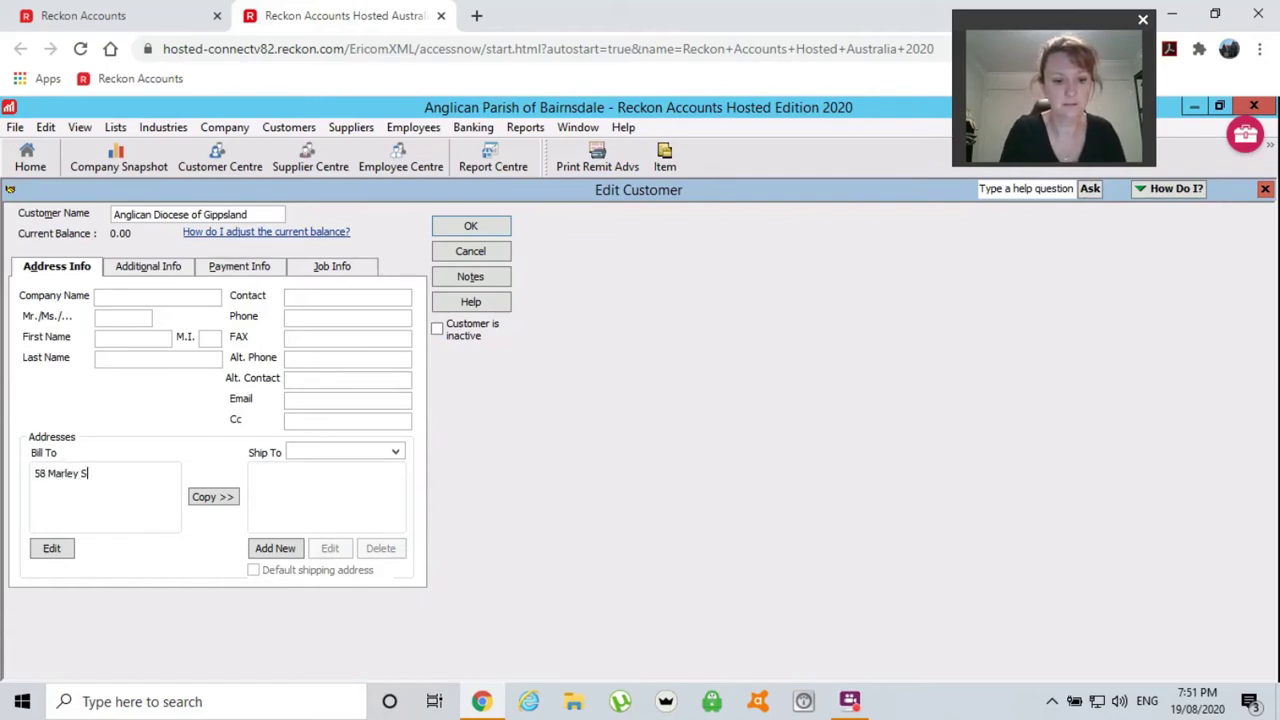
text(treet)
key(Return)
text(S)
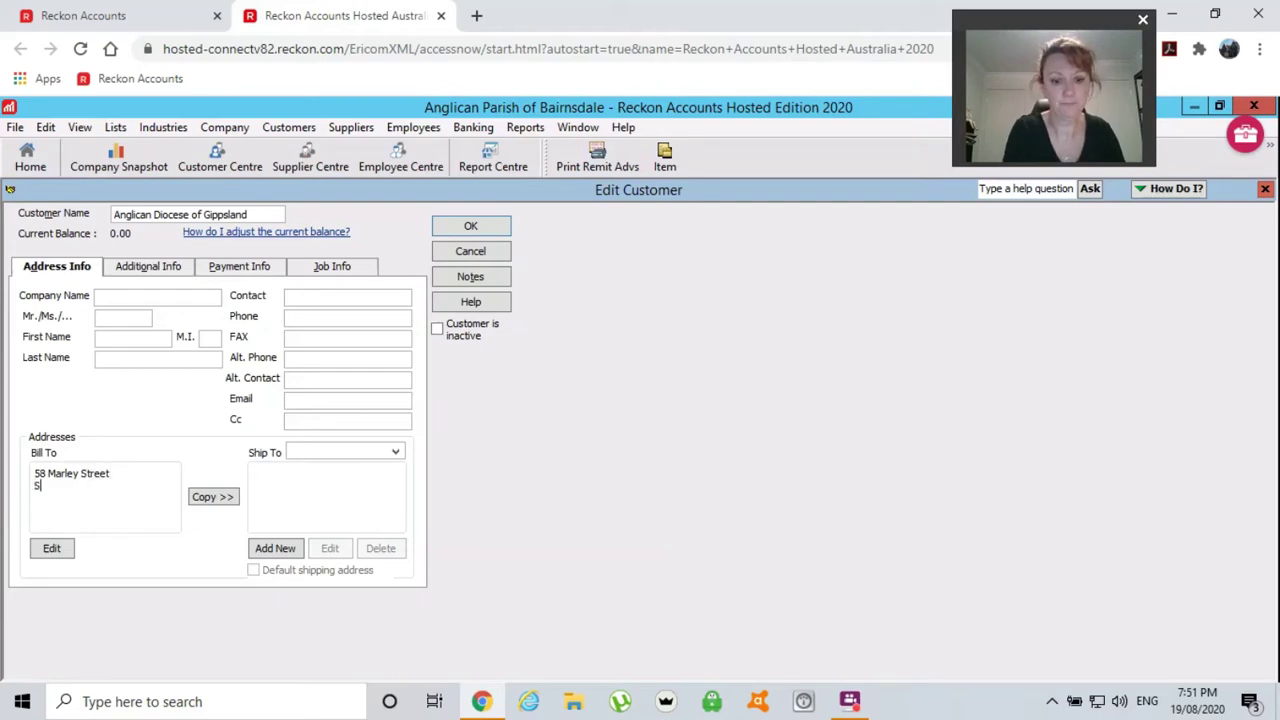
text(ale  Vic)
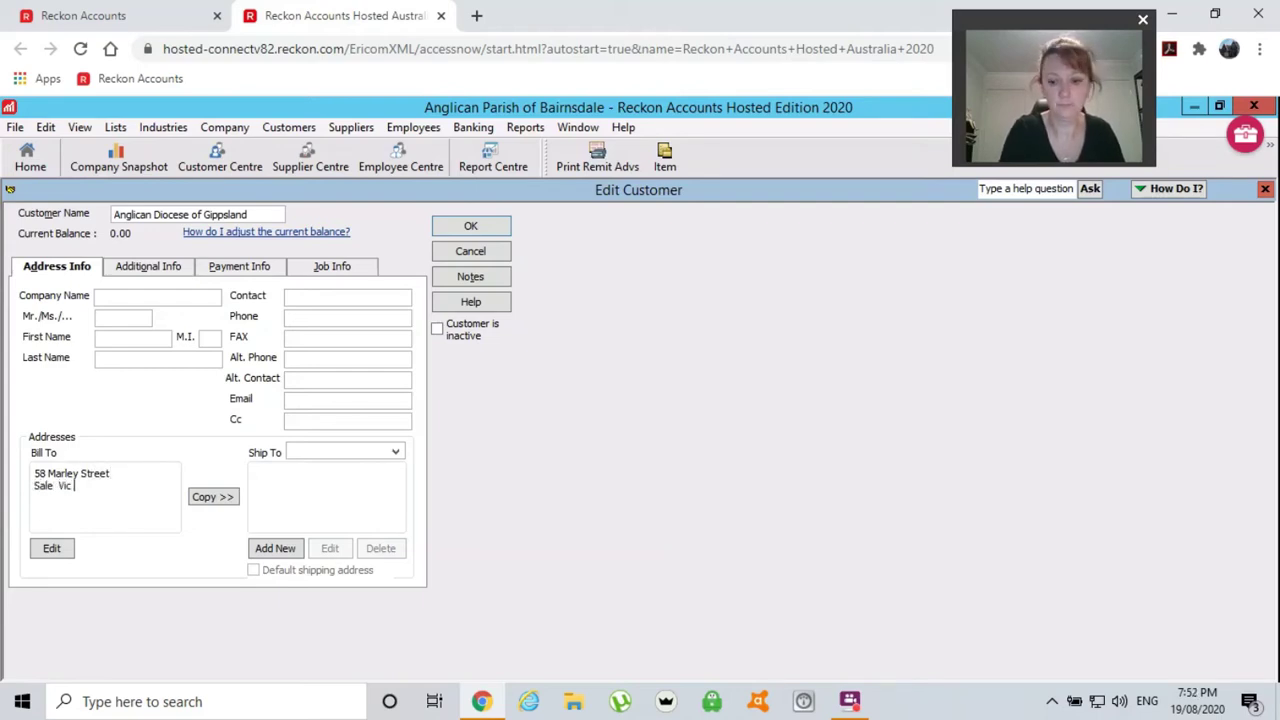
text(  3850)
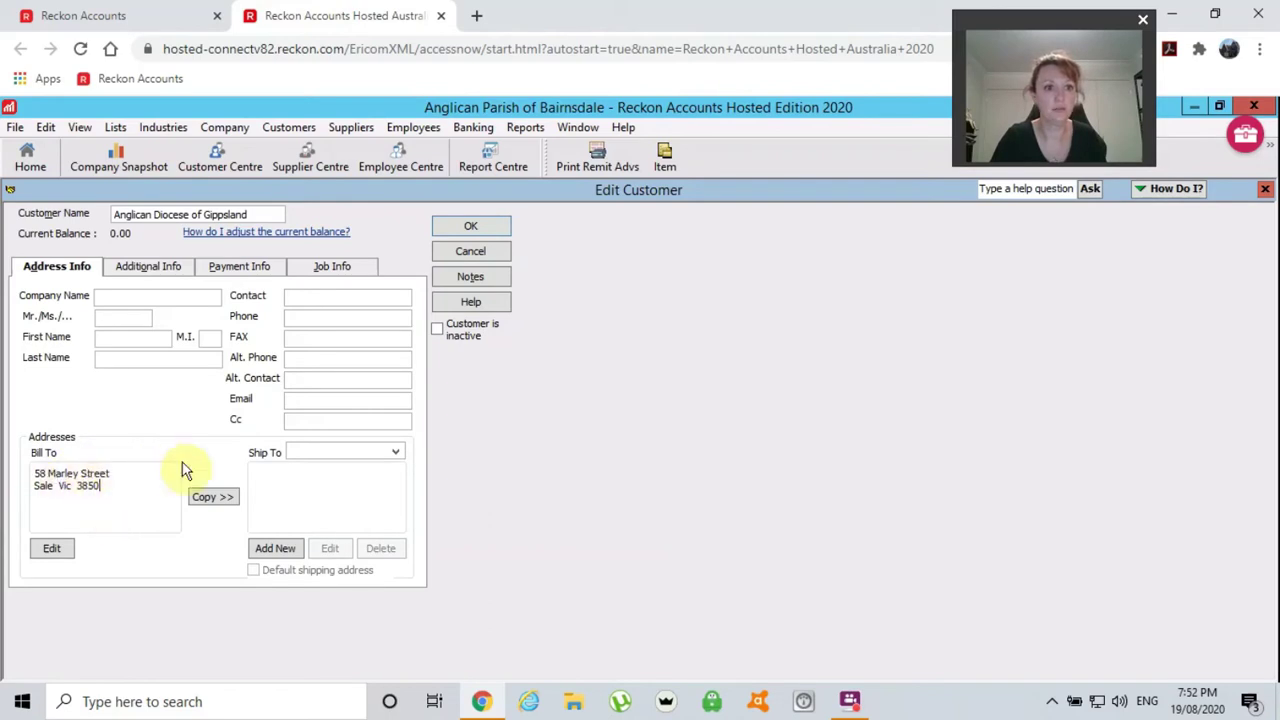
click(485, 226)
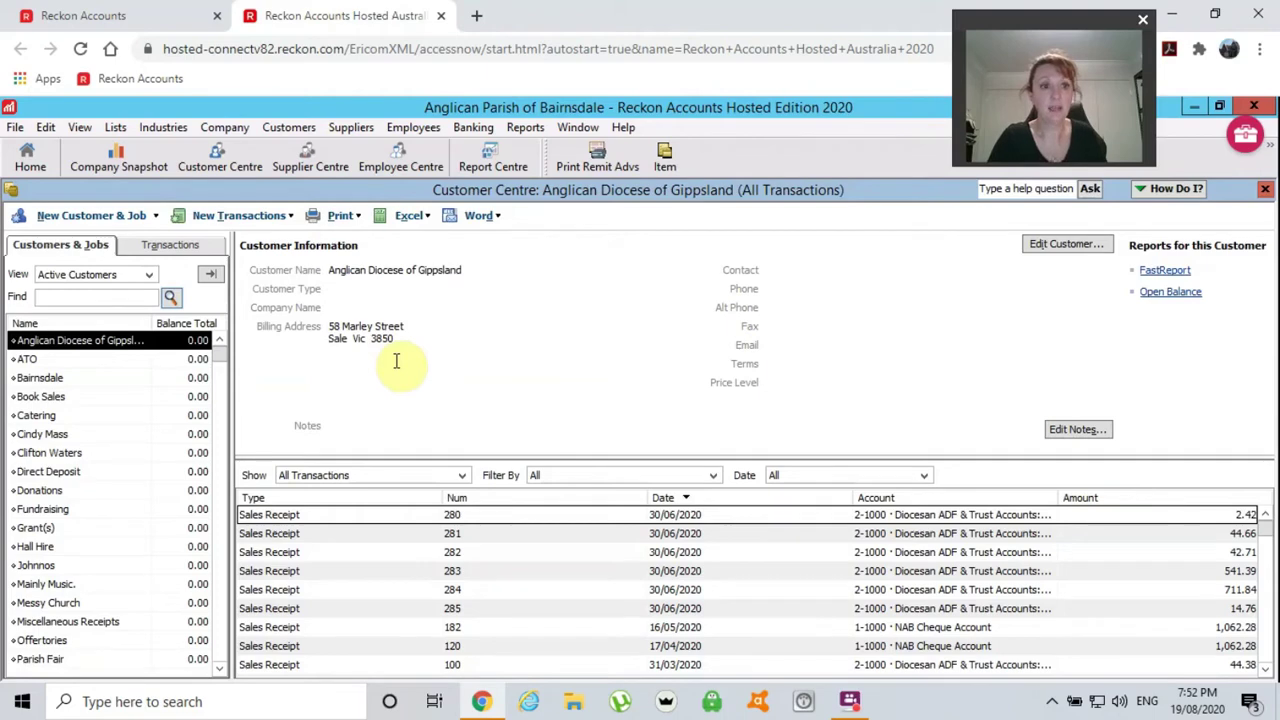
Open a blank new customer form to view its fields, and close it without creating a customer.
click(105, 217)
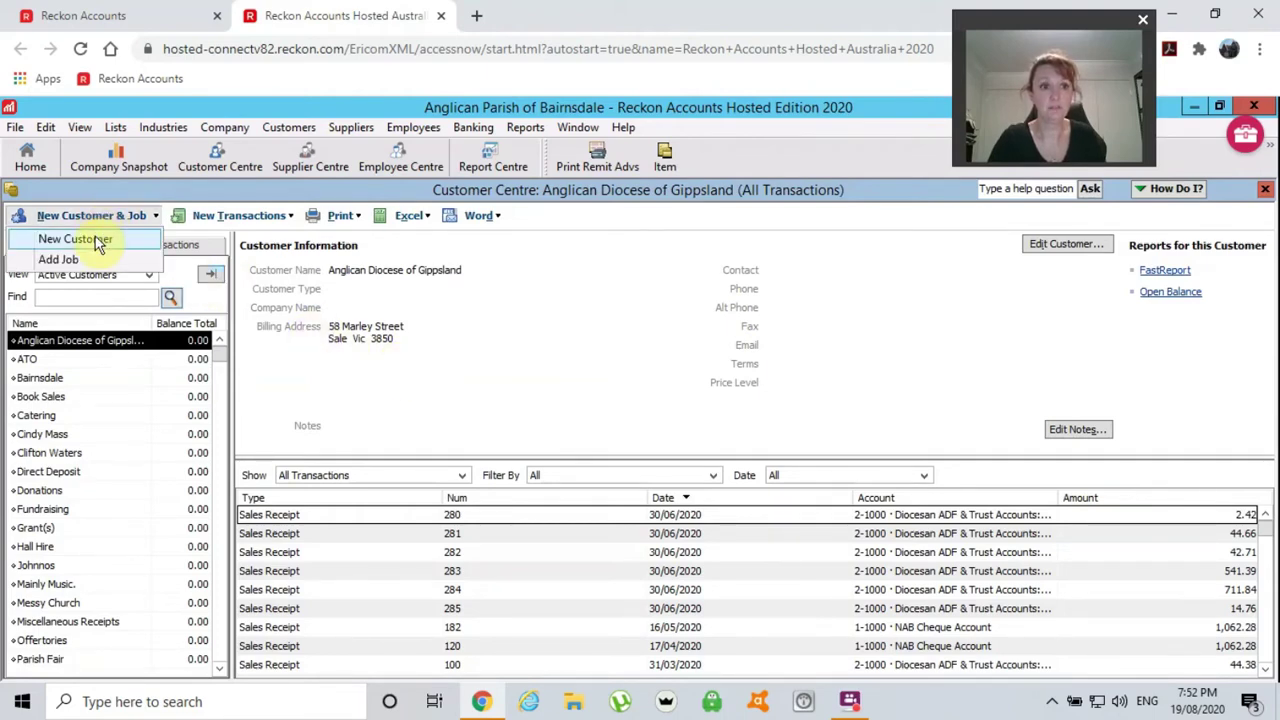
click(96, 243)
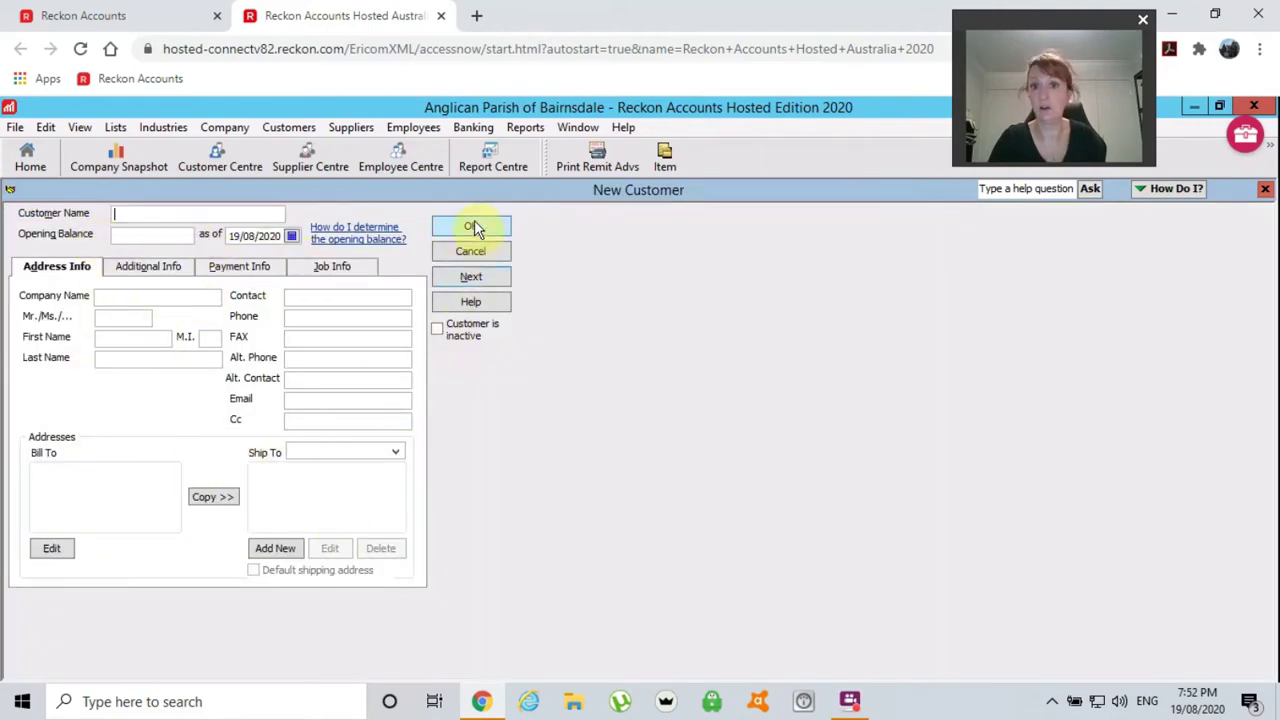
click(1265, 190)
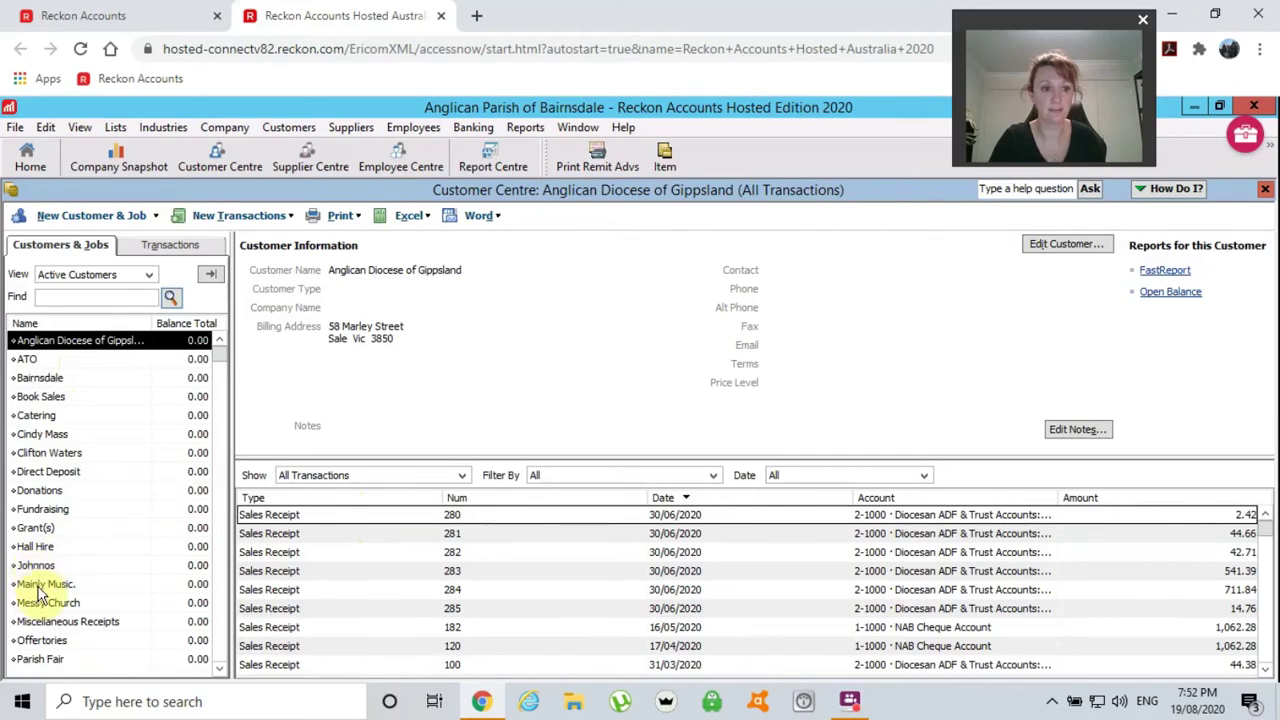
View the Weight Watchers customer's transaction list and select the sales receipt dated 31/01/2020.
scroll(40, 590, down, 2)
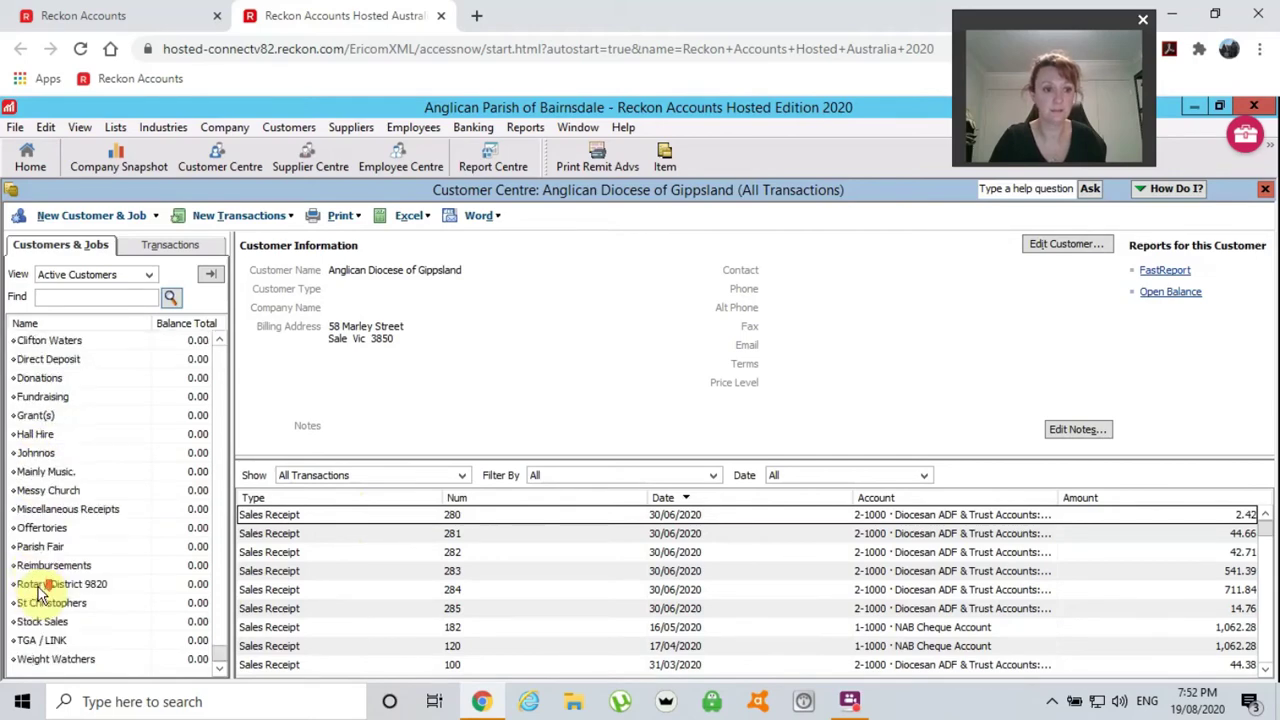
click(86, 660)
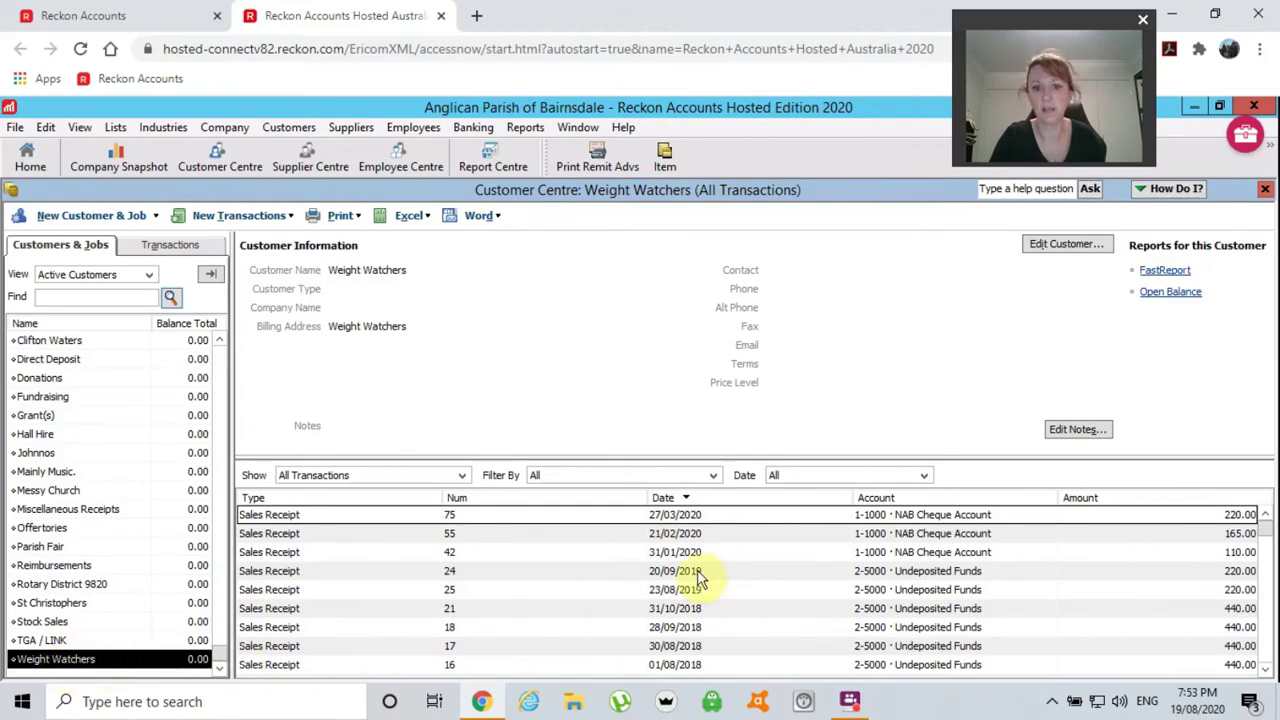
click(674, 554)
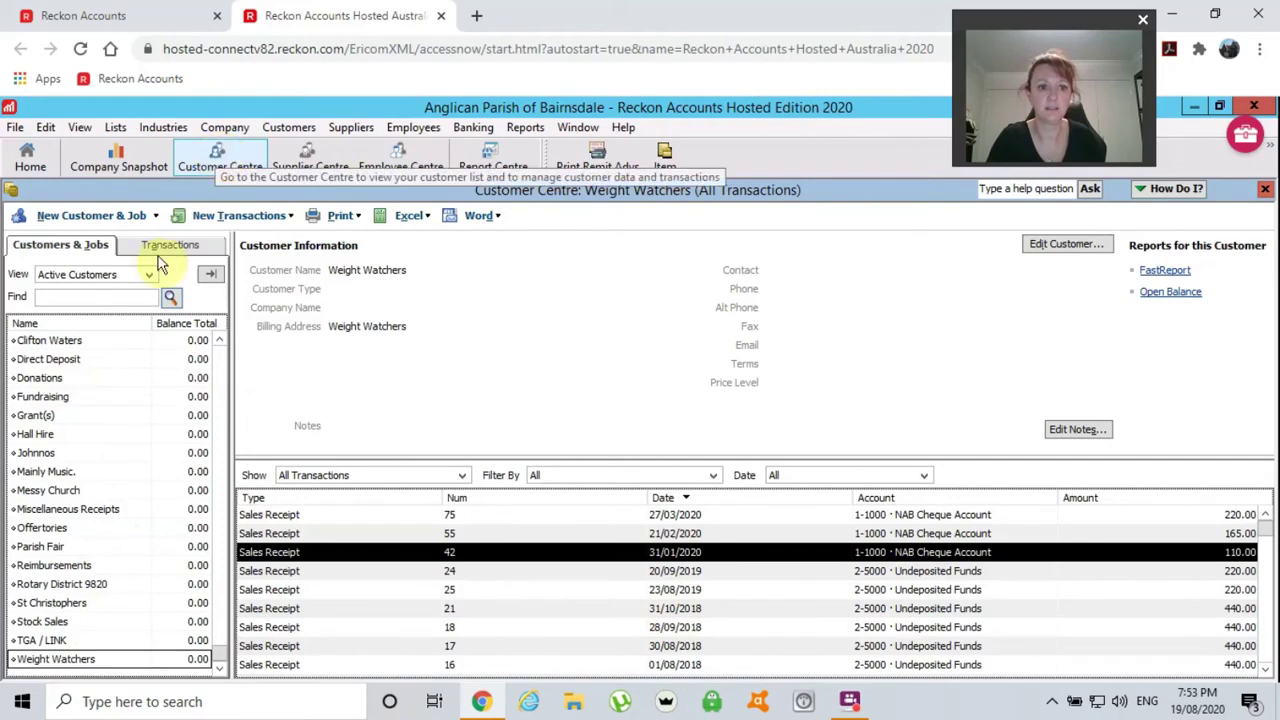
Delete the entire billing address from the TGA / LINK customer record and save it.
click(50, 641)
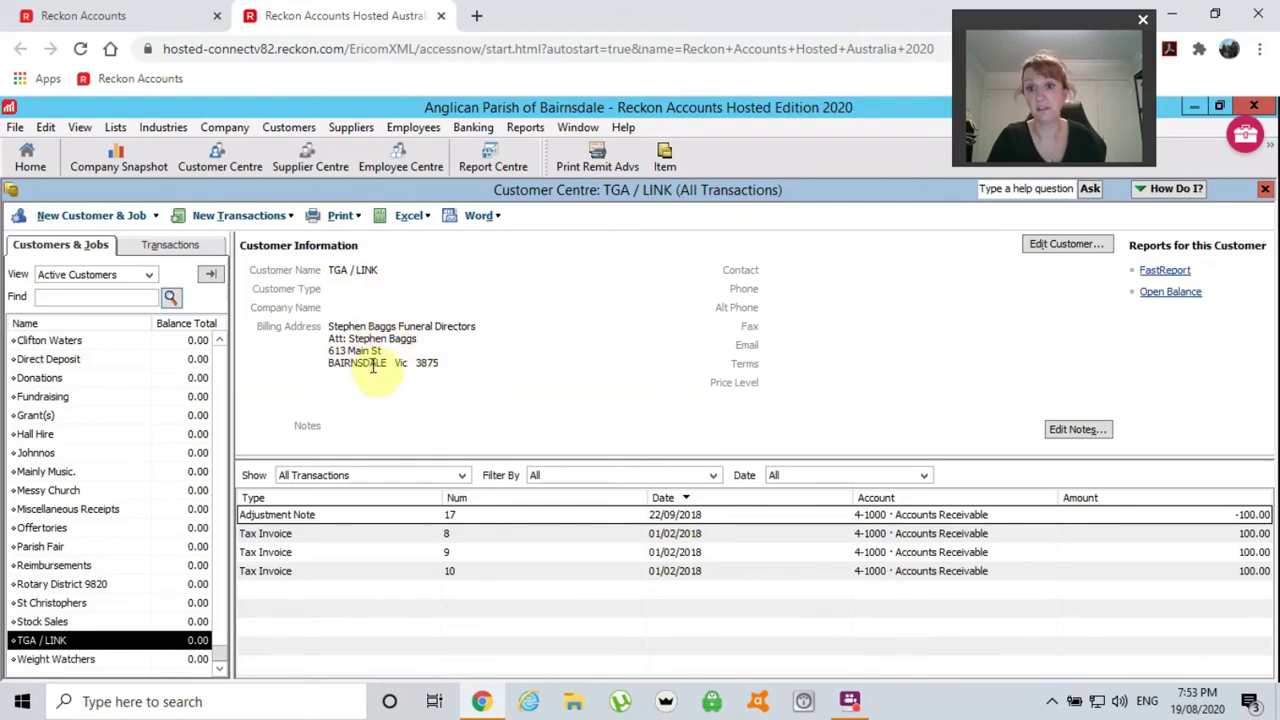
double_click(108, 641)
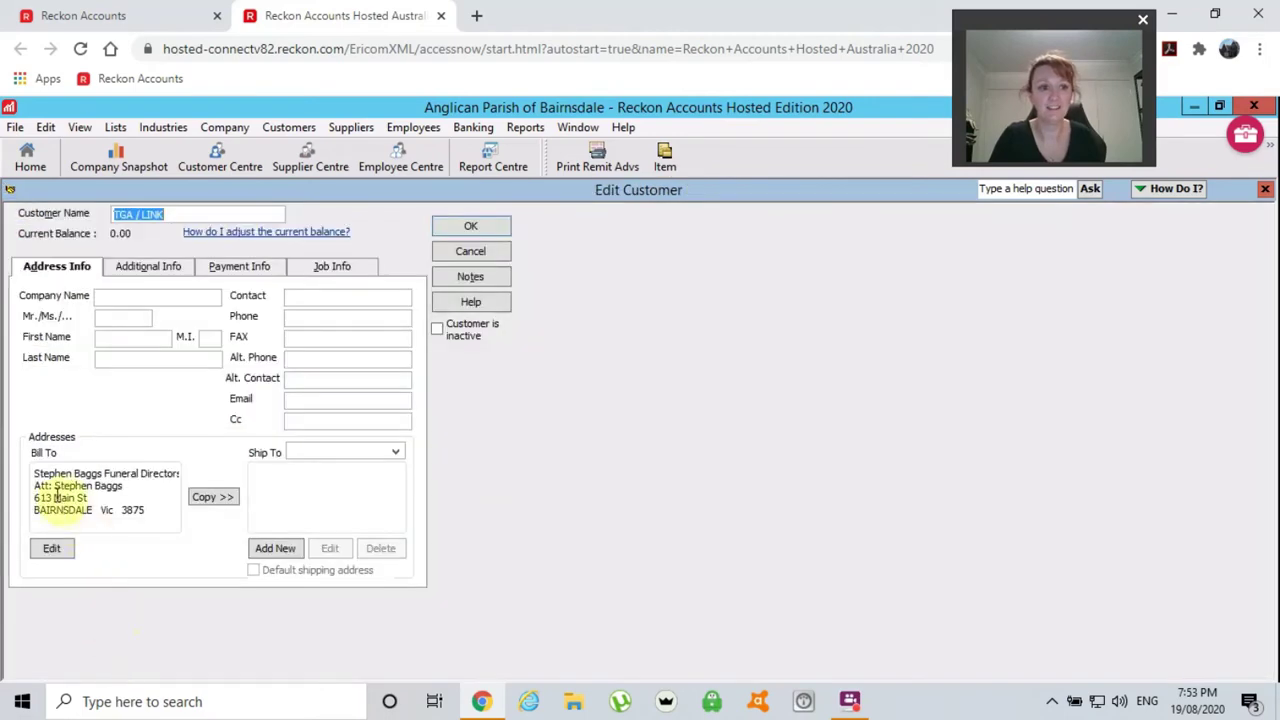
triple_click(153, 509)
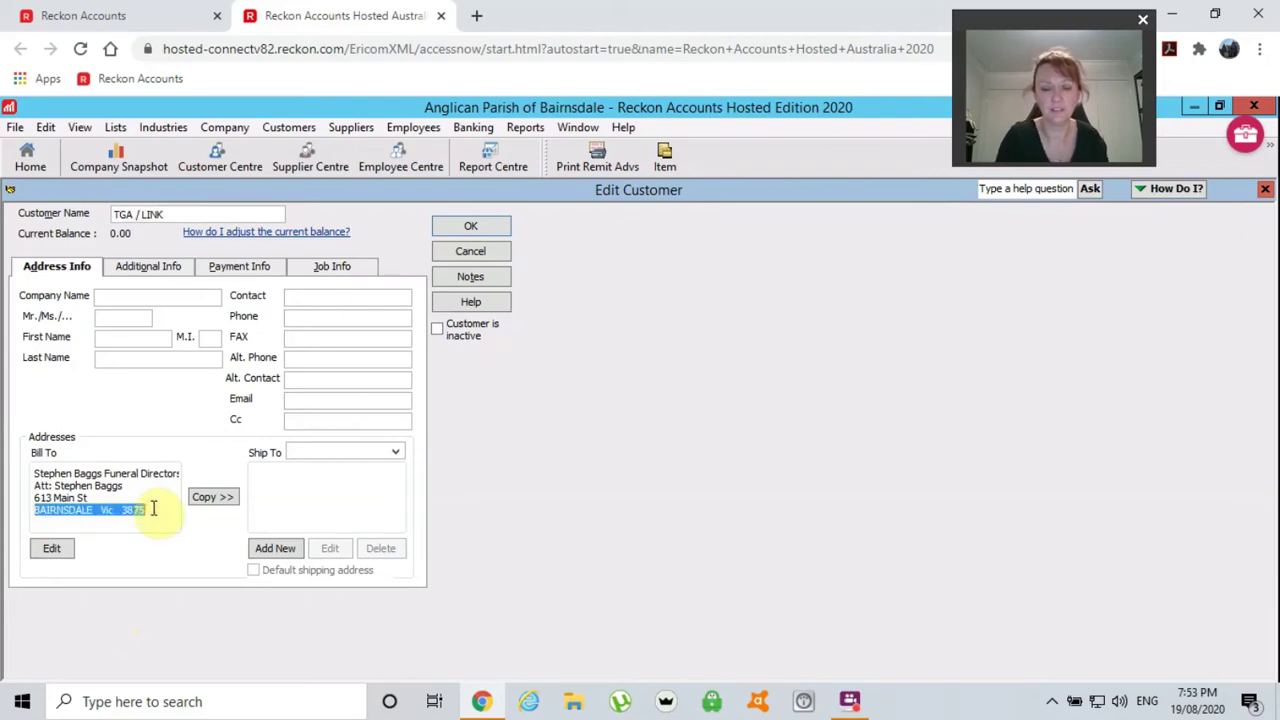
key(BackSpace)
key(BackSpace)
key(BackSpace)
key(BackSpace)
key(BackSpace)
key(BackSpace)
key(BackSpace)
key(BackSpace)
key(BackSpace)
key(BackSpace)
key(BackSpace)
key(BackSpace)
key(BackSpace)
key(BackSpace)
key(BackSpace)
key(BackSpace)
key(BackSpace)
key(BackSpace)
key(BackSpace)
key(BackSpace)
key(BackSpace)
key(BackSpace)
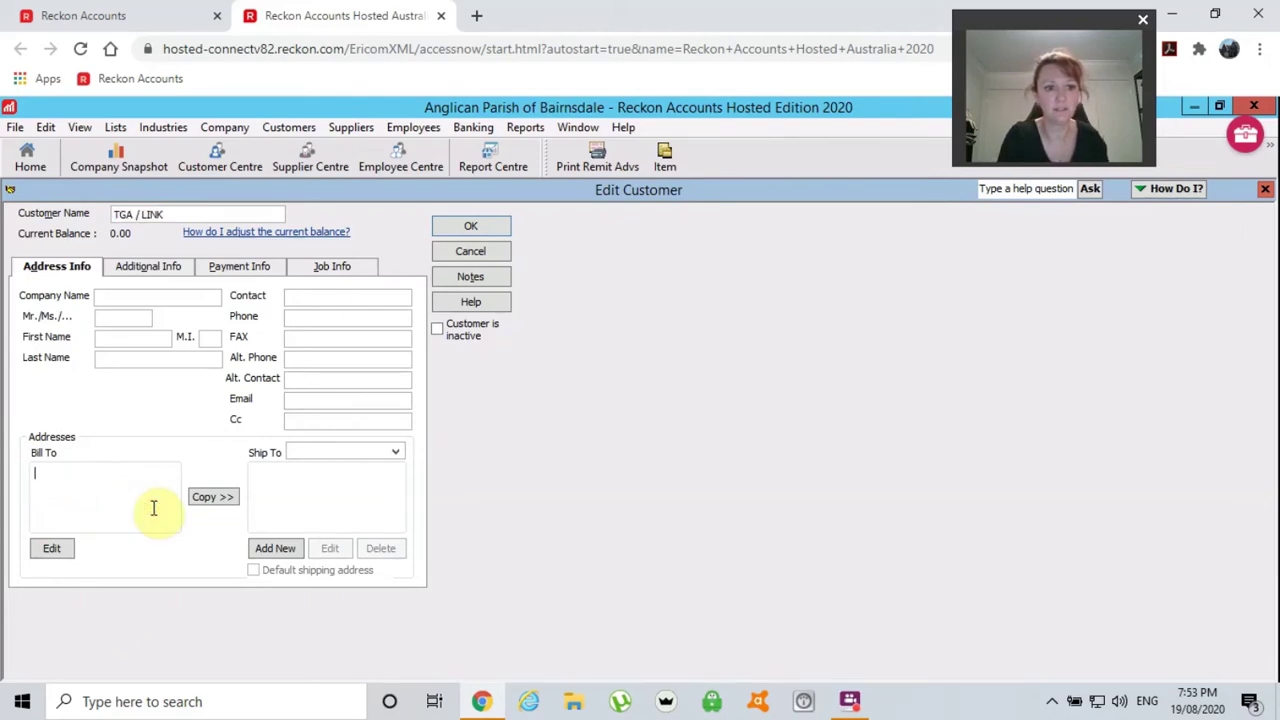
click(470, 226)
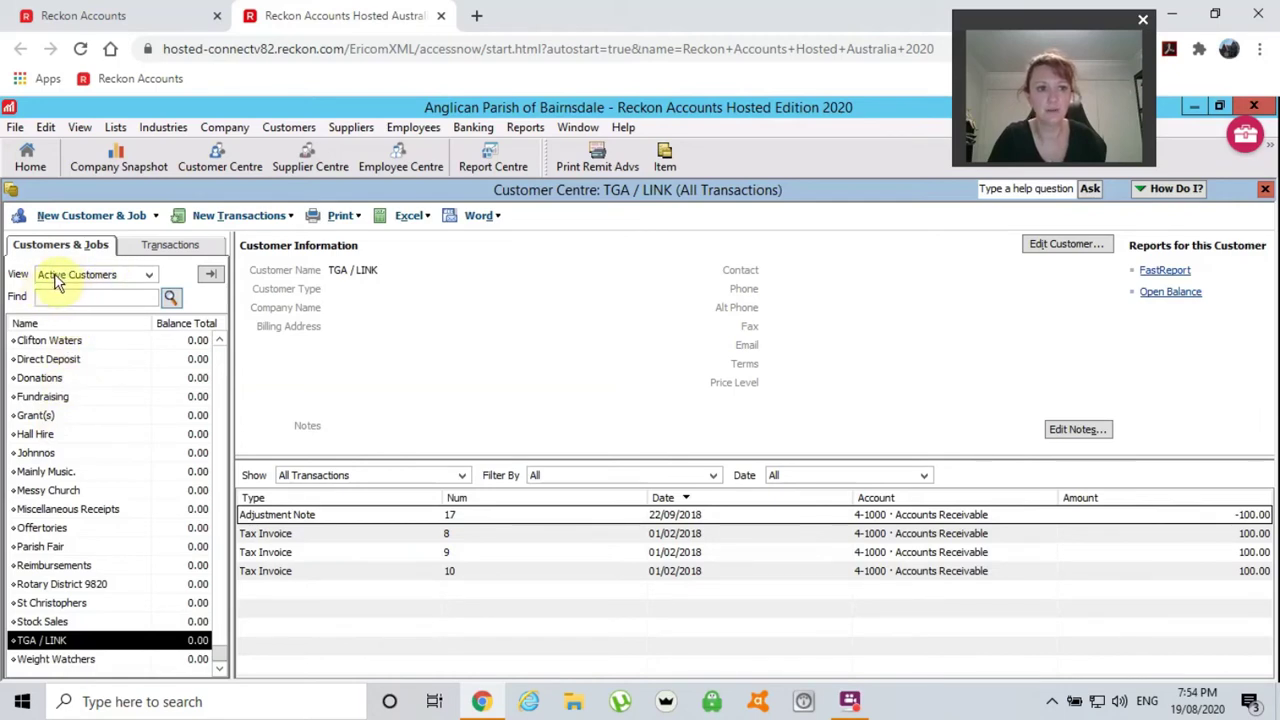
Set the customer list's view to All Customers so that inactive customers are included.
click(148, 276)
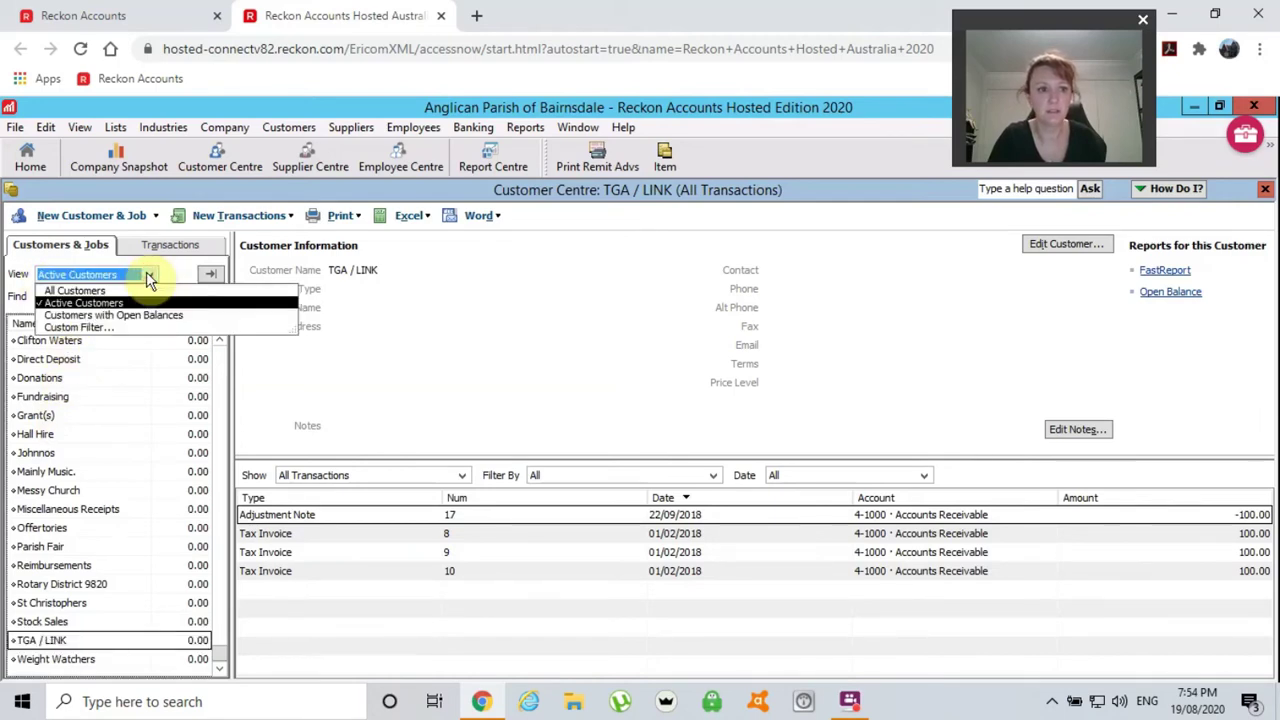
click(72, 290)
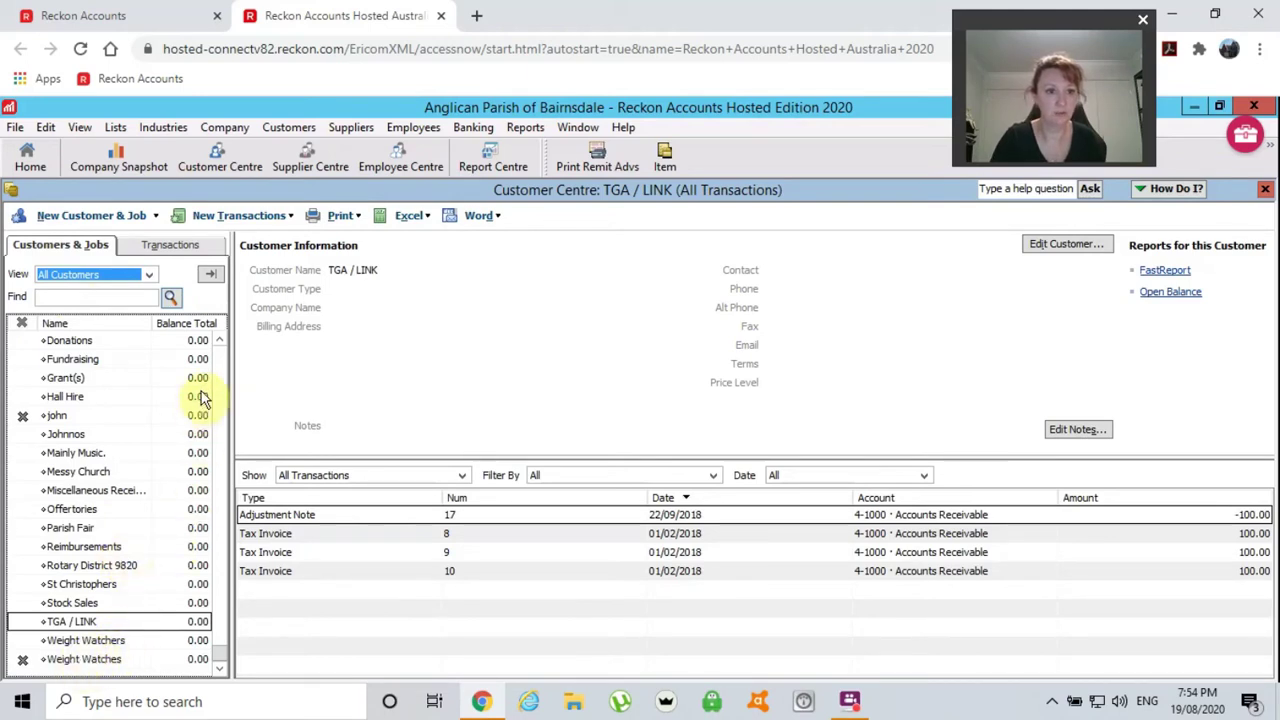
Reactivate the inactive customer listed directly below ATO - net GST by clearing its inactive status, and save the record.
drag(221, 340, 221, 340)
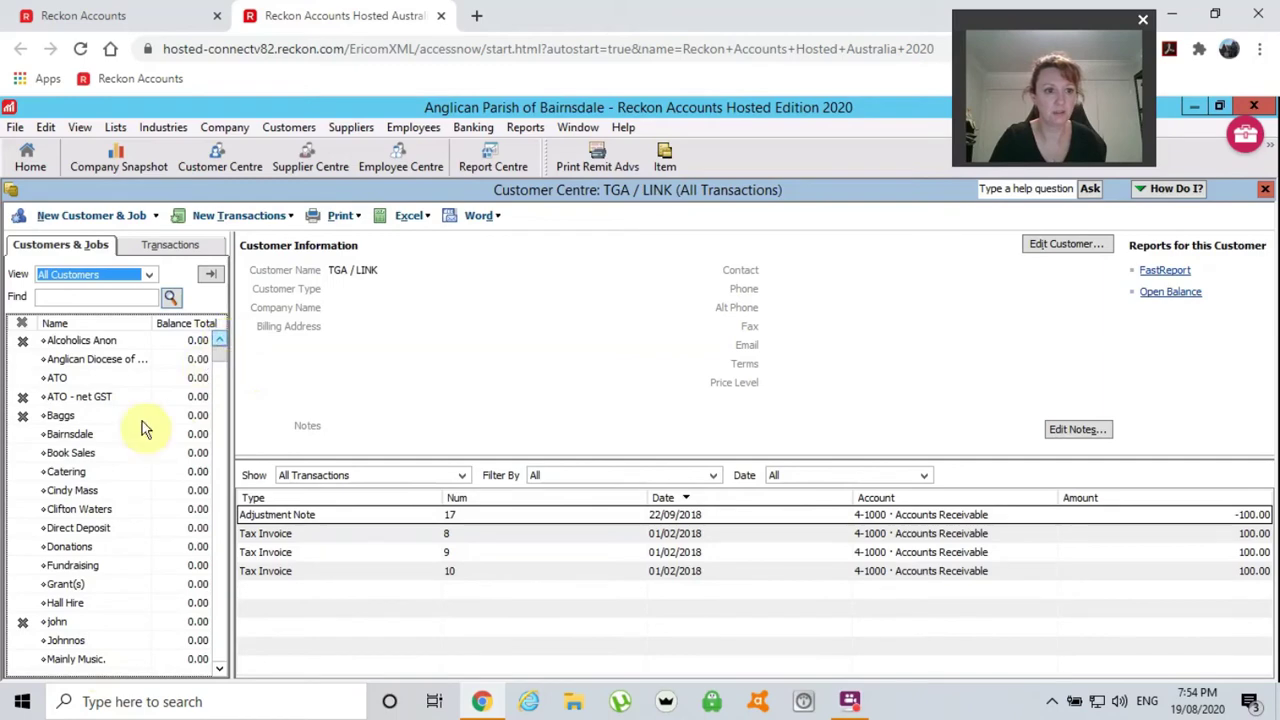
click(56, 420)
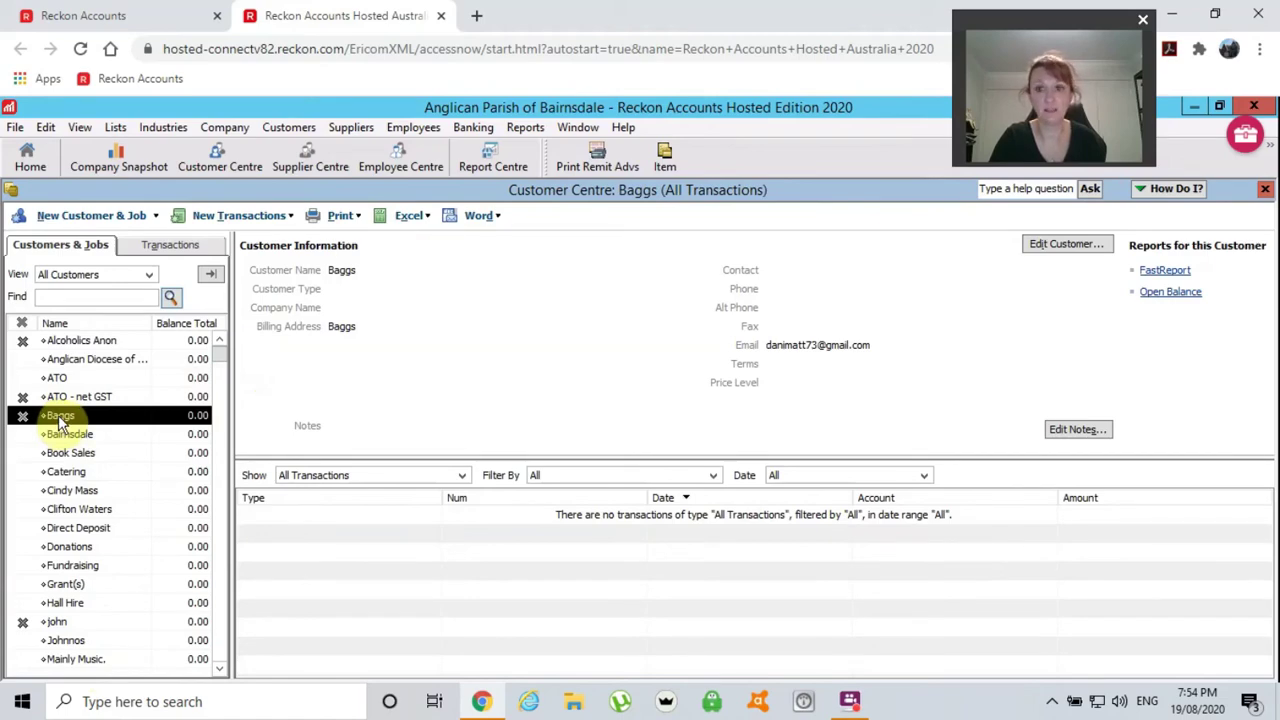
double_click(60, 418)
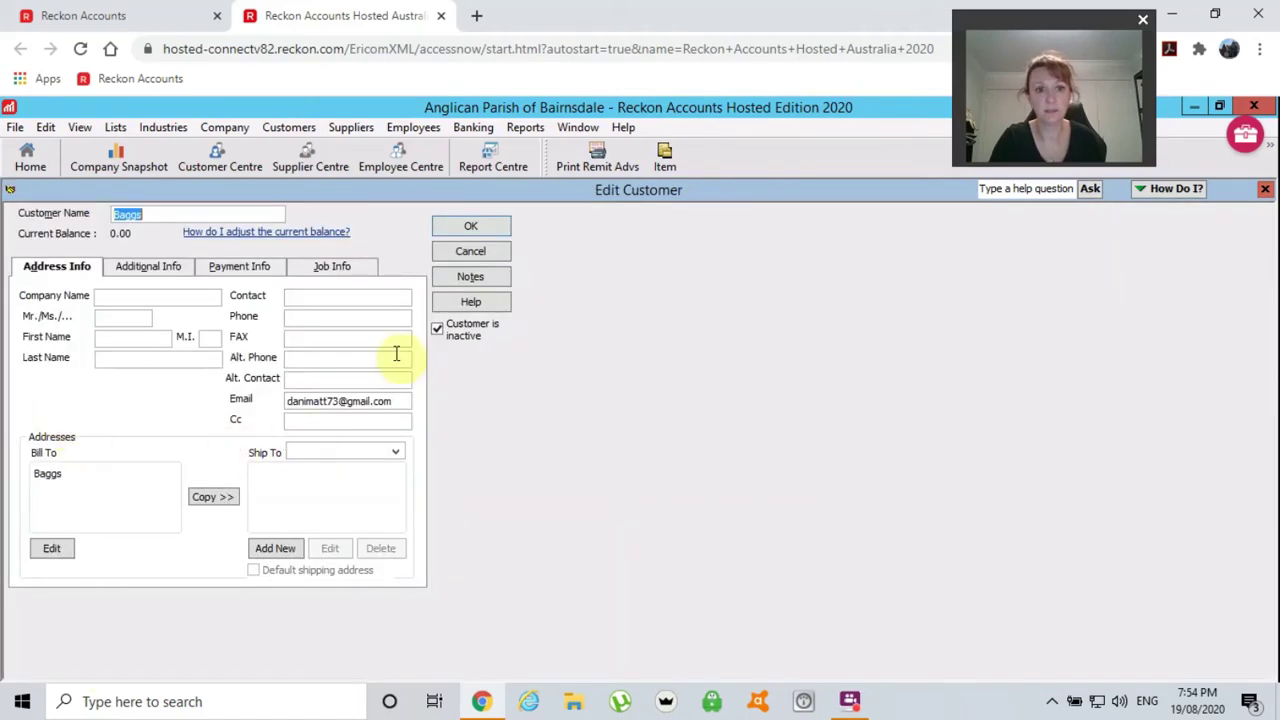
click(437, 329)
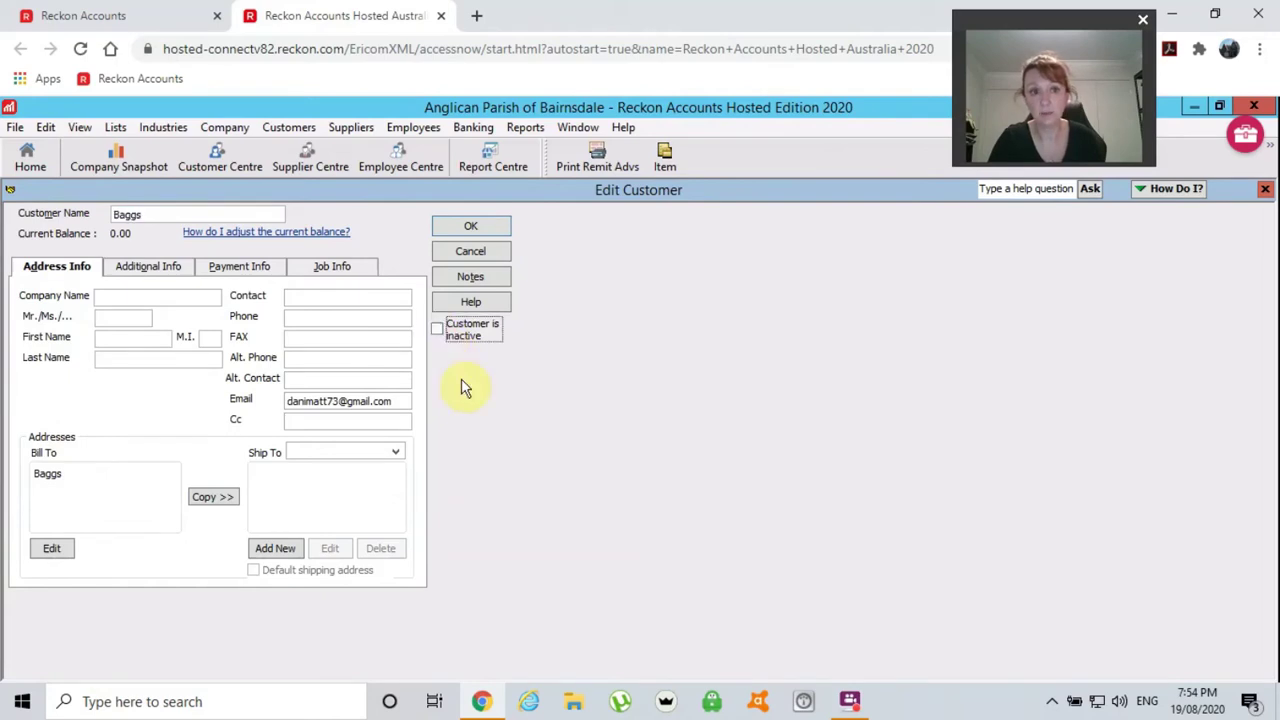
click(470, 226)
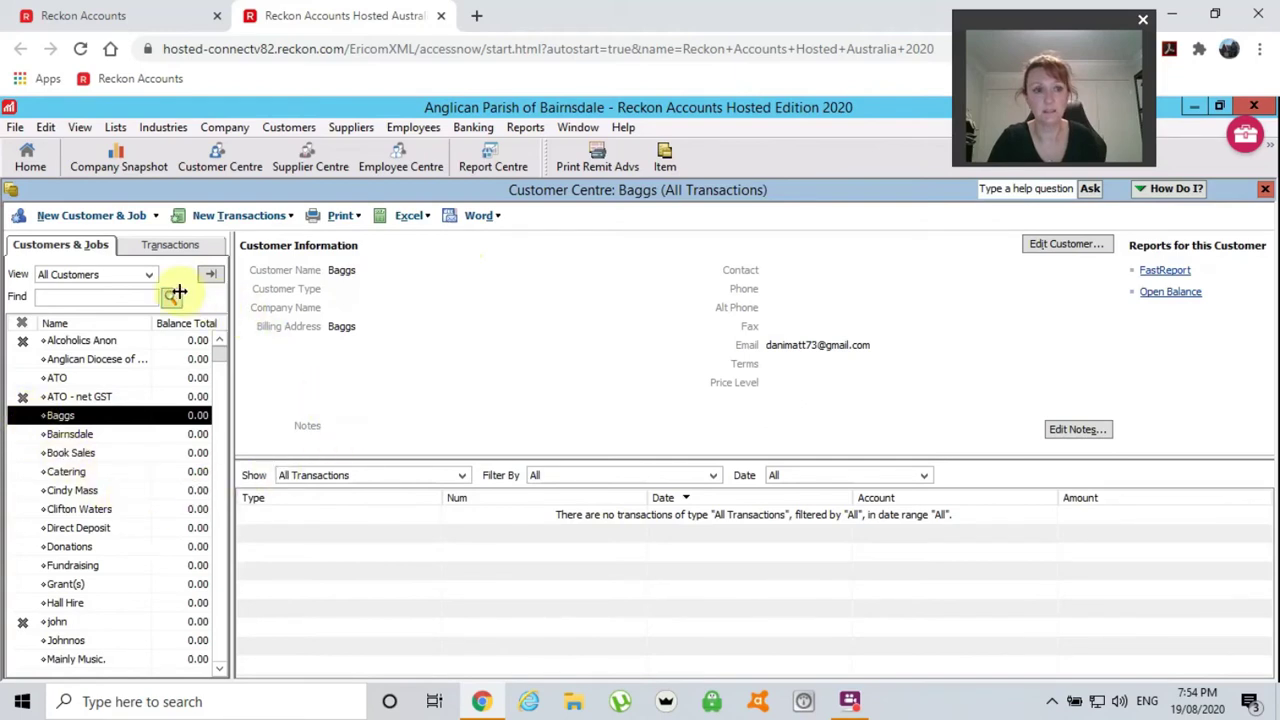
Limit the customer list to Active Customers and make the customer between ATO and Bairnsdale inactive.
click(148, 274)
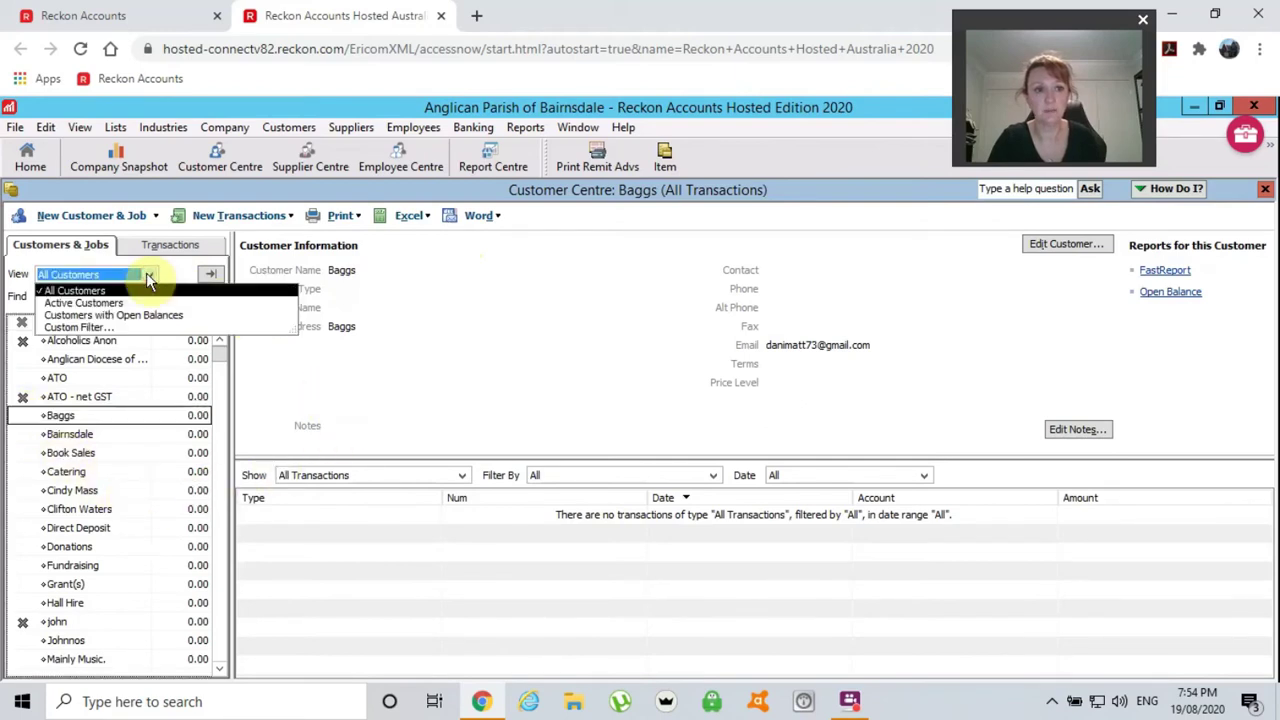
click(88, 302)
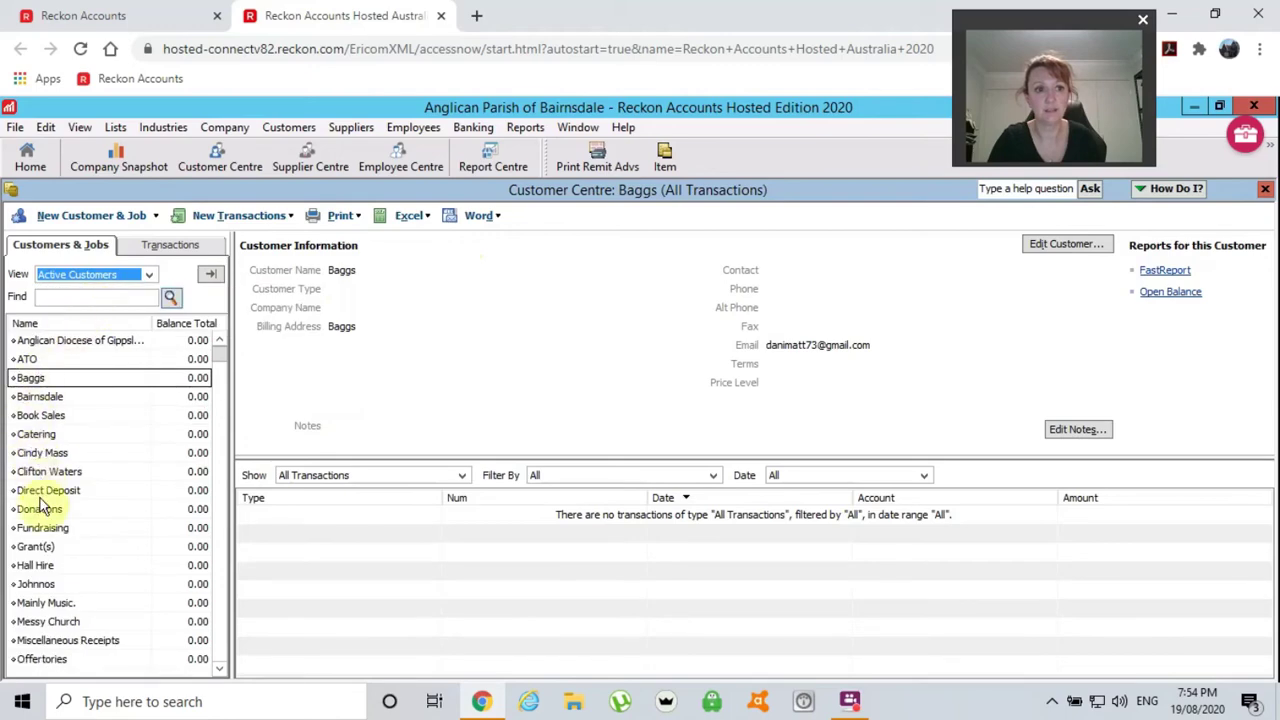
right_click(113, 377)
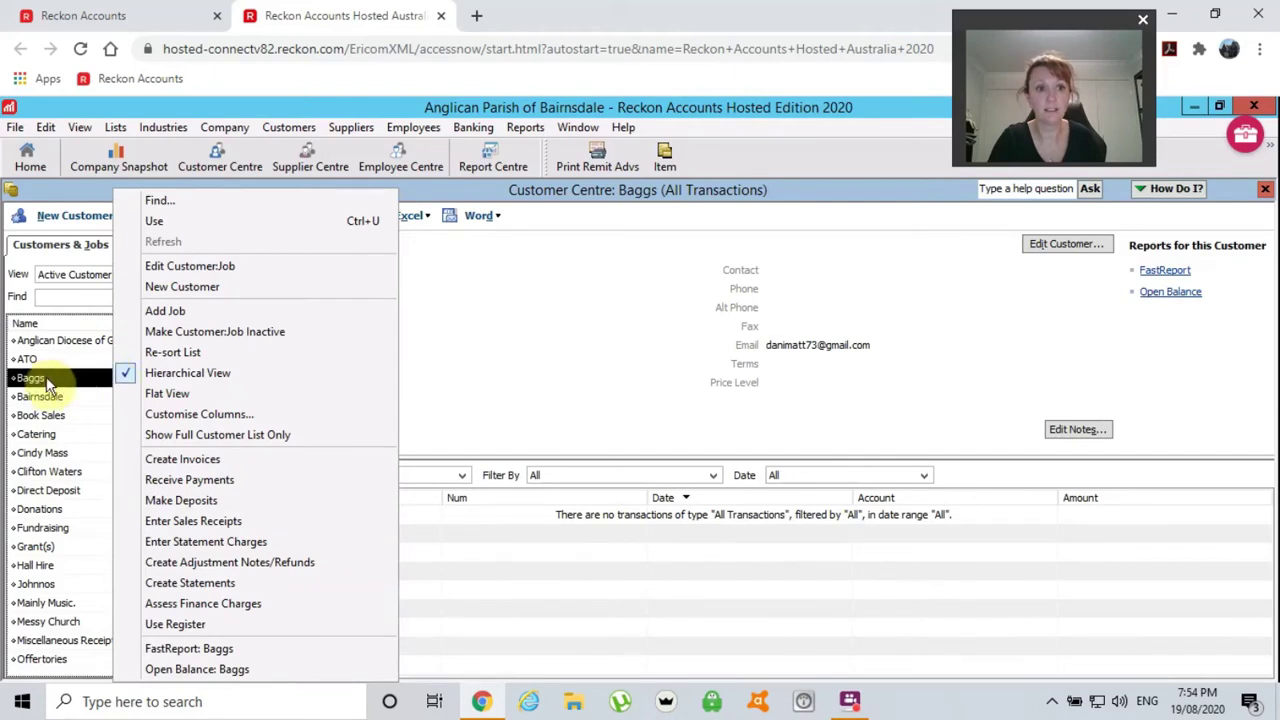
click(199, 333)
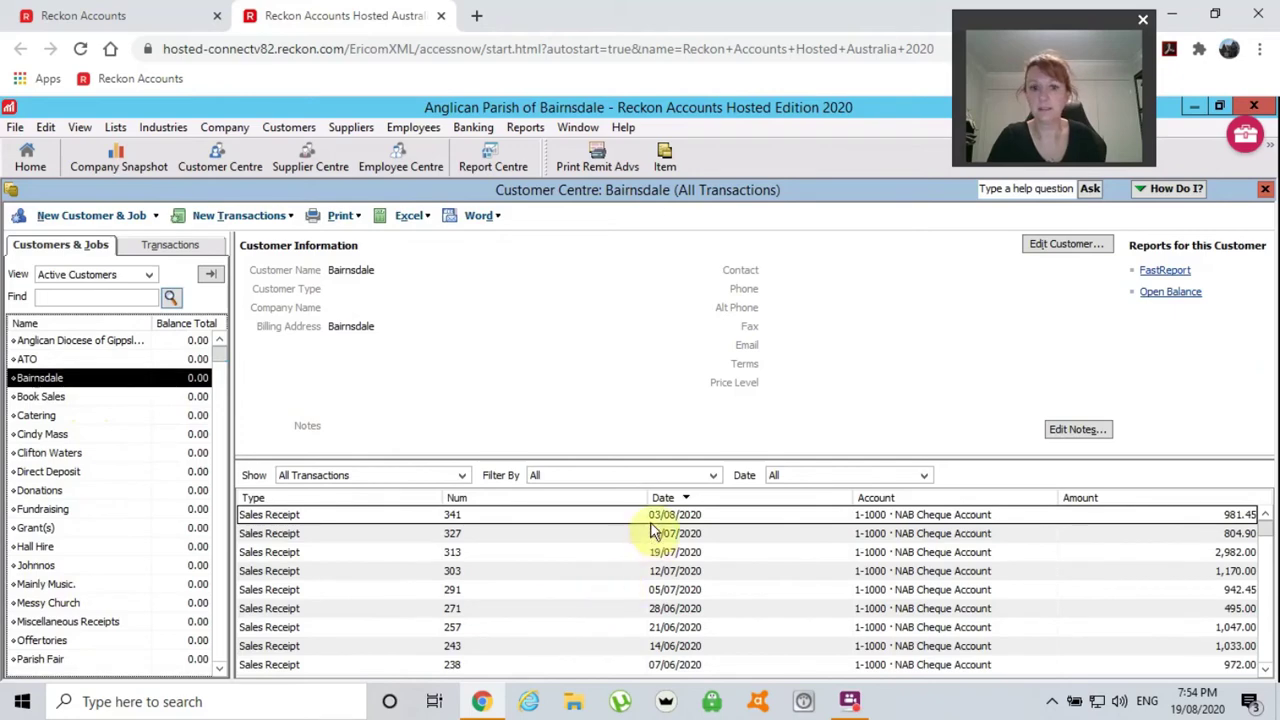
Review the transactions of the Johnnos, Direct Deposit and Catering customers, and close the Customer Centre.
click(31, 568)
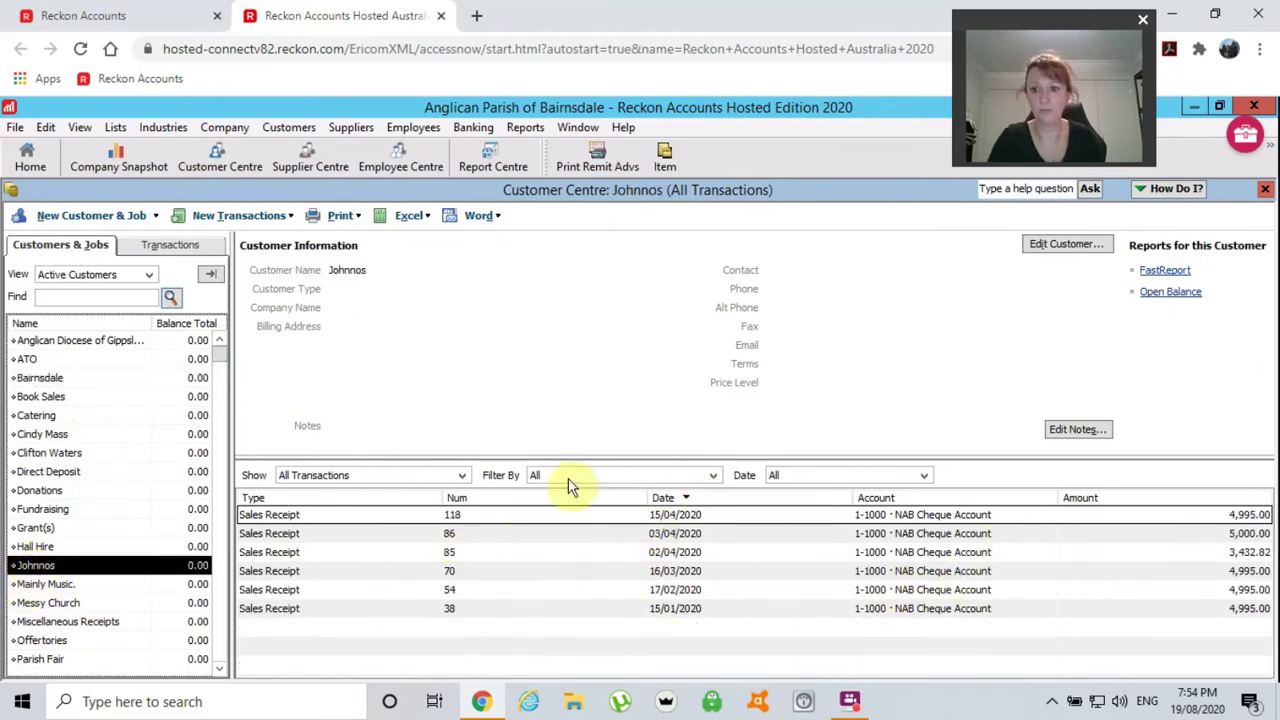
click(43, 474)
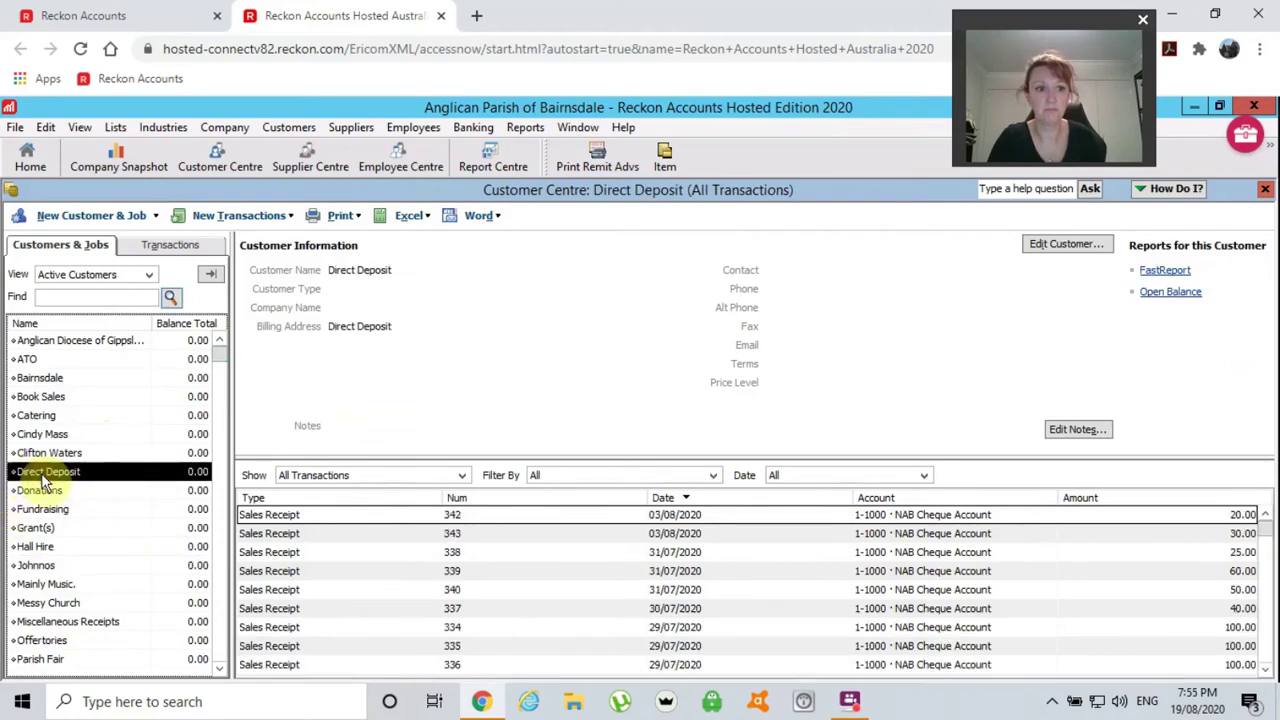
click(22, 420)
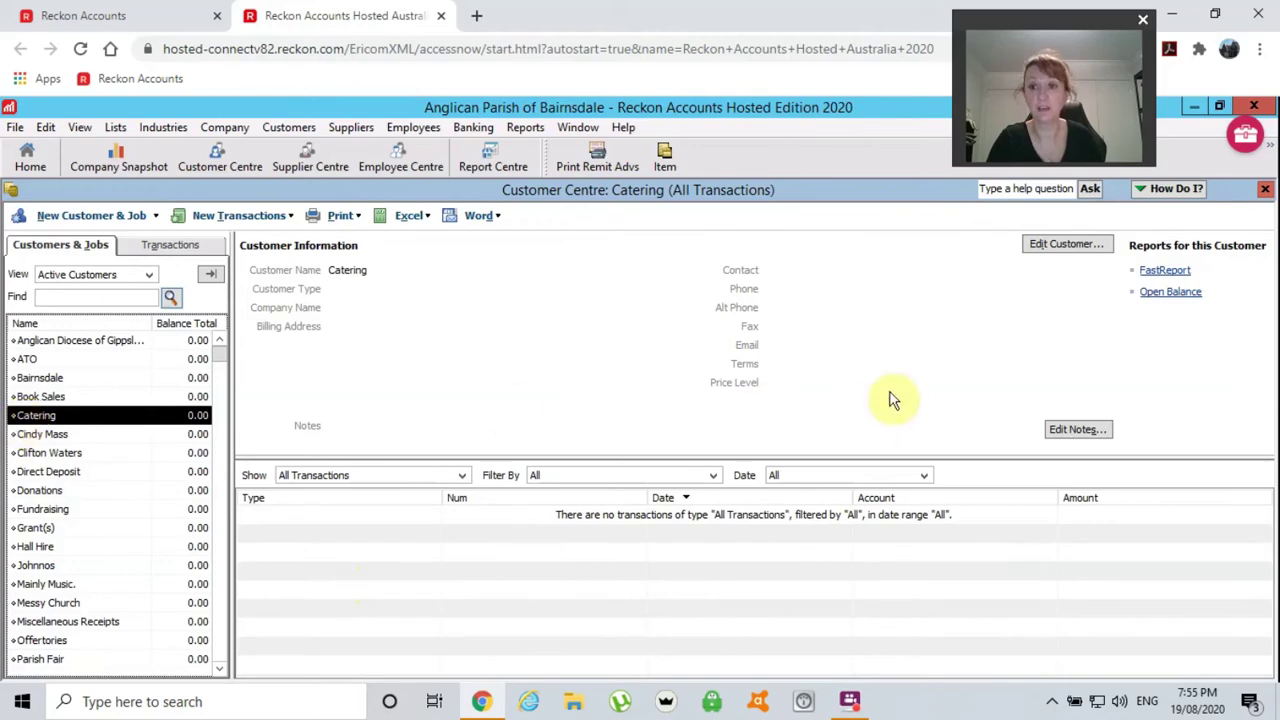
click(1264, 191)
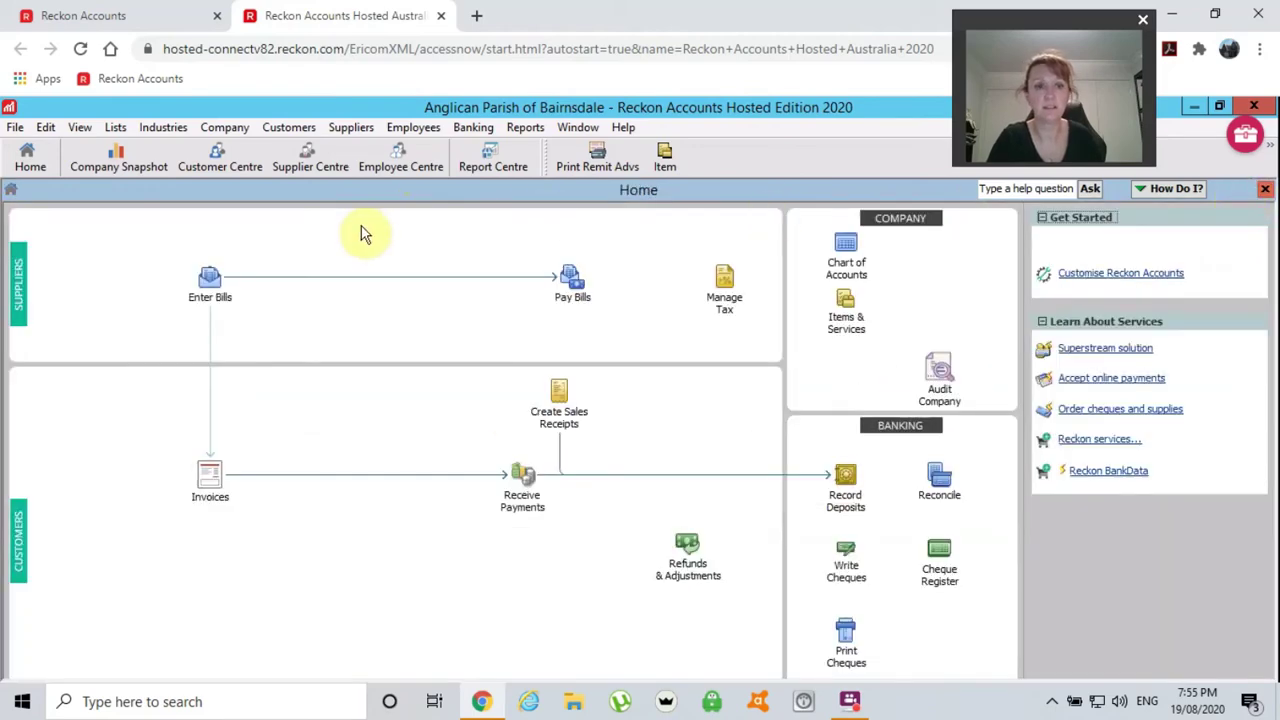
Open the supplier list in the Supplier Centre and make the abc maintenance supplier inactive.
click(311, 162)
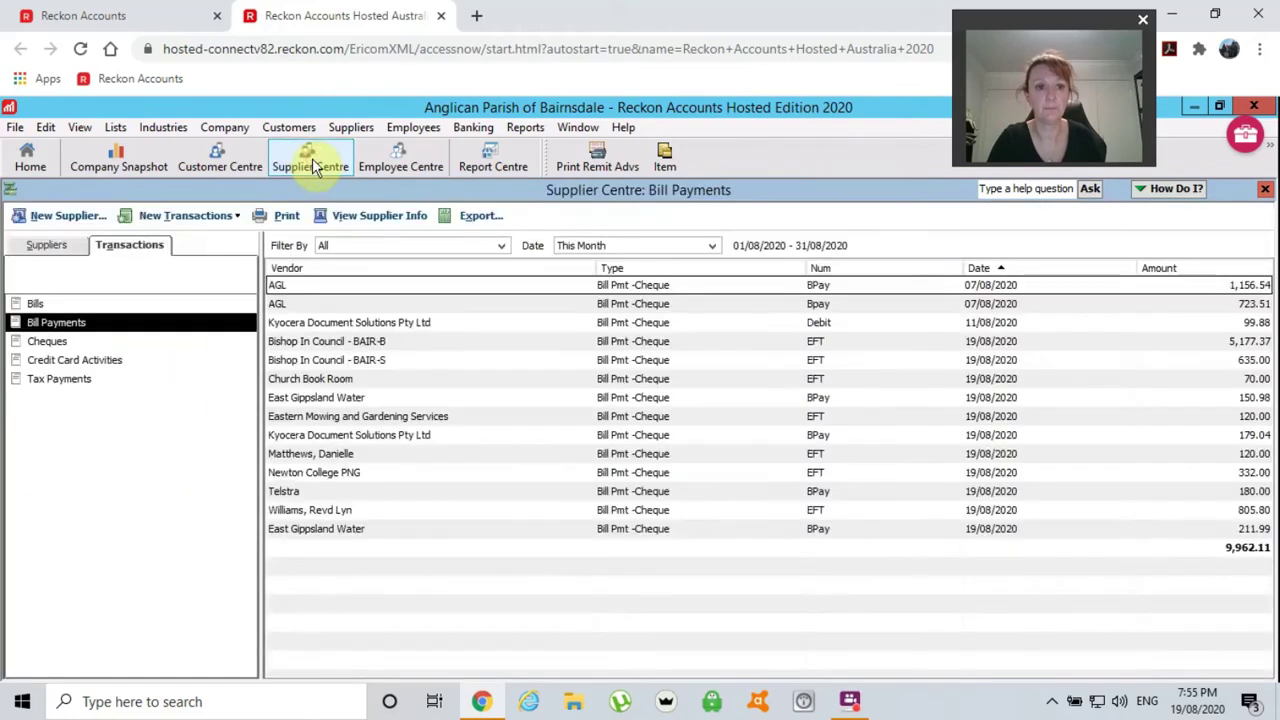
click(42, 249)
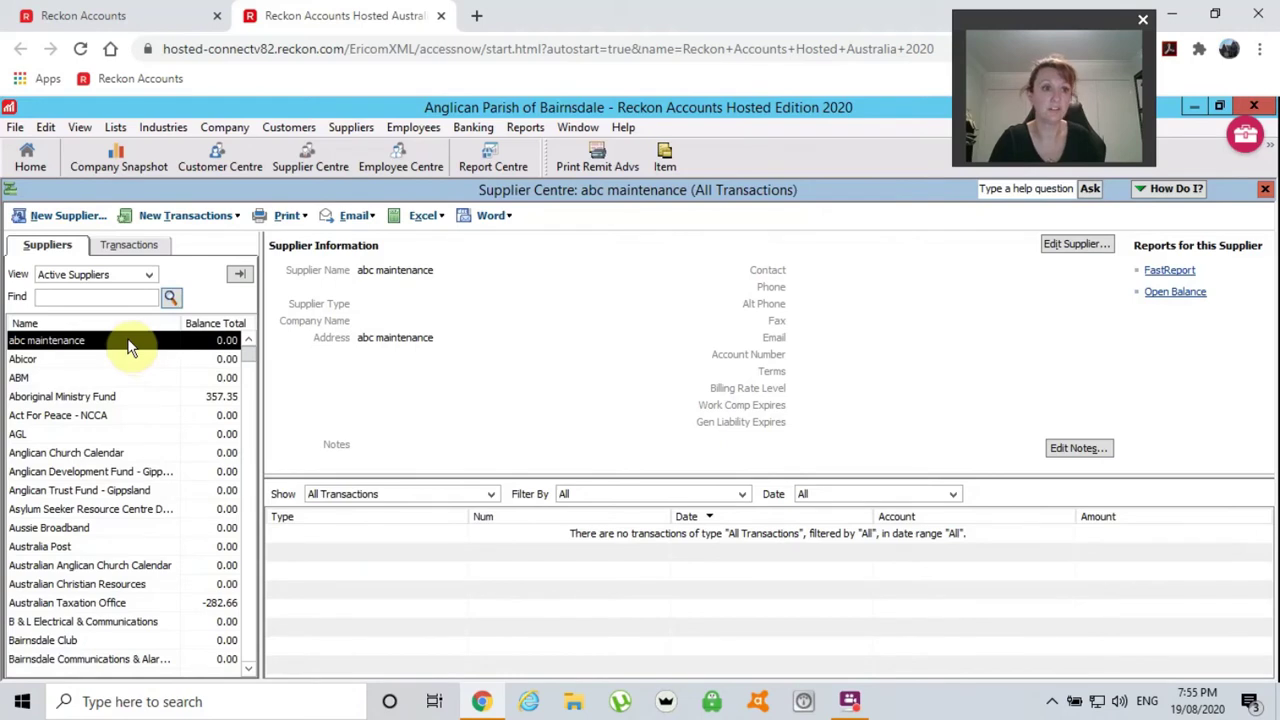
right_click(130, 346)
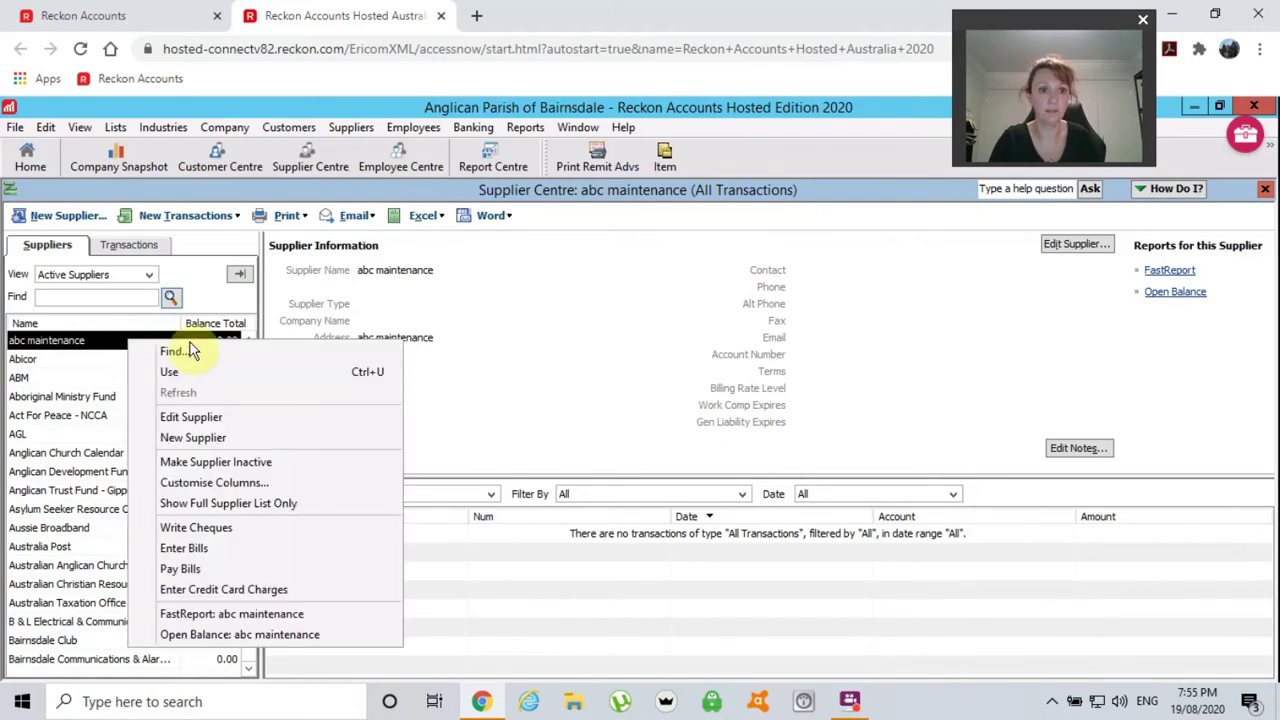
click(229, 464)
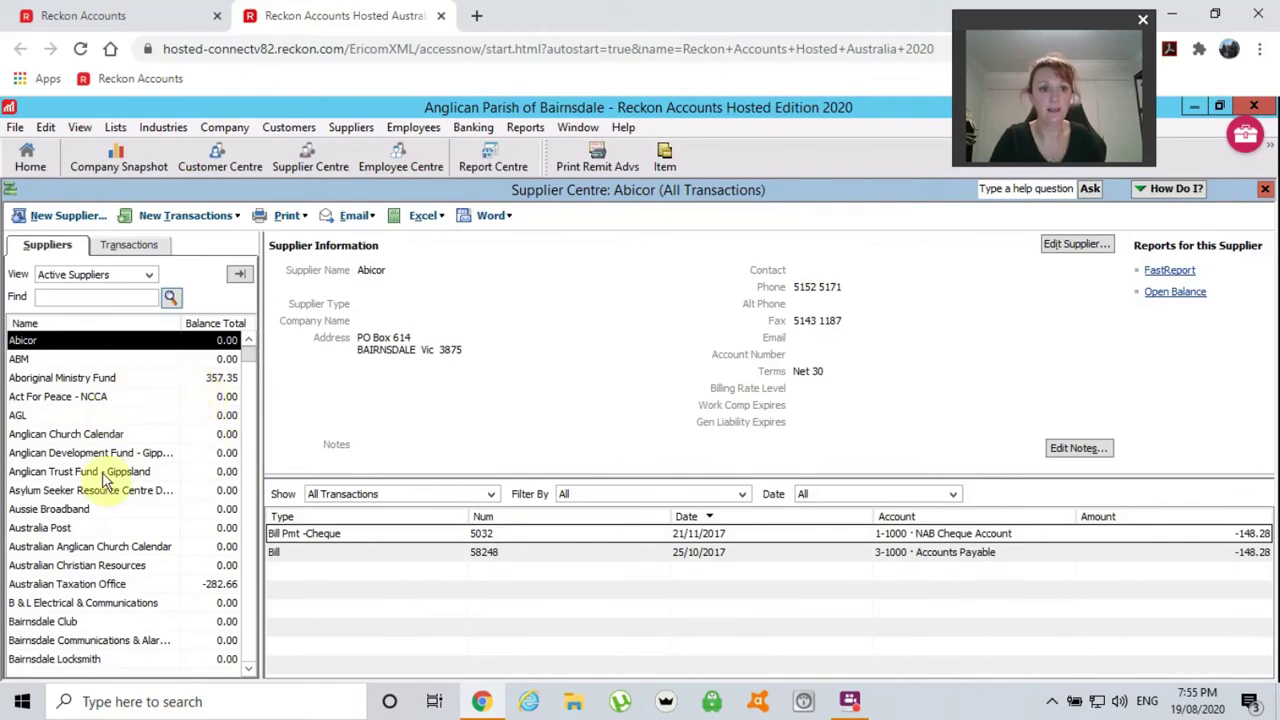
Check the transaction dates of the Aussie Broadband supplier and make that supplier inactive.
click(52, 511)
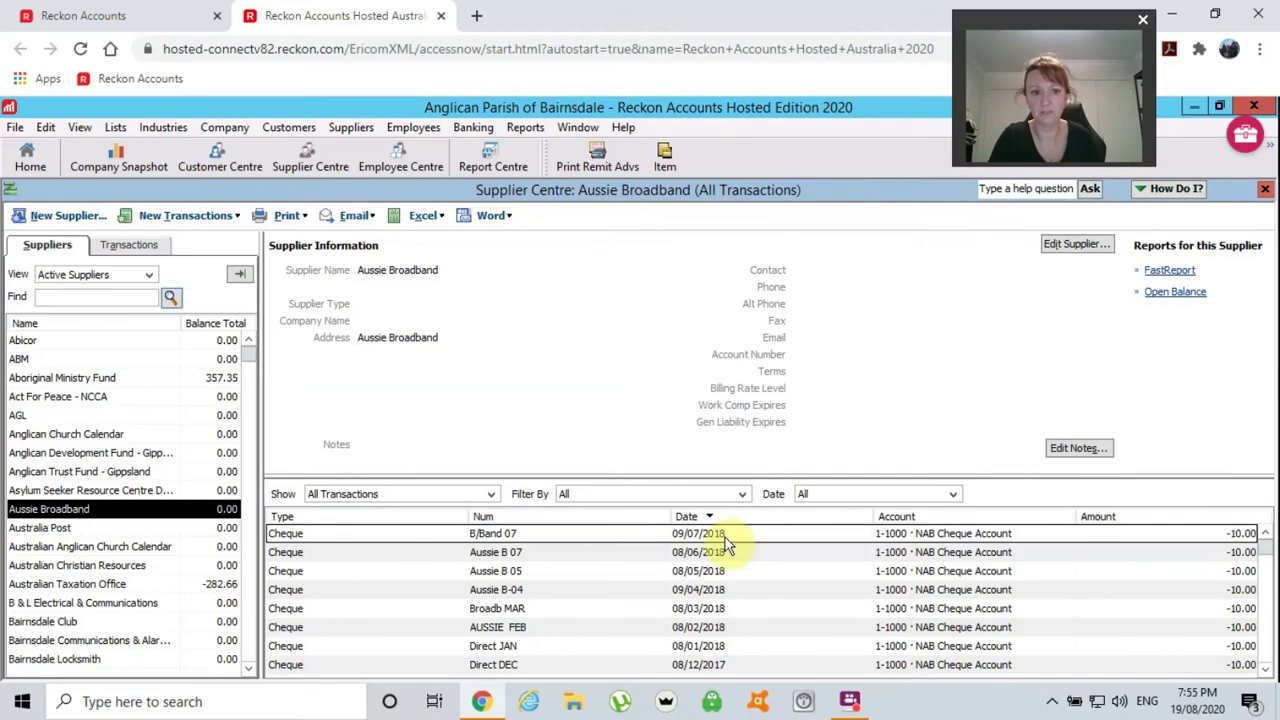
right_click(140, 515)
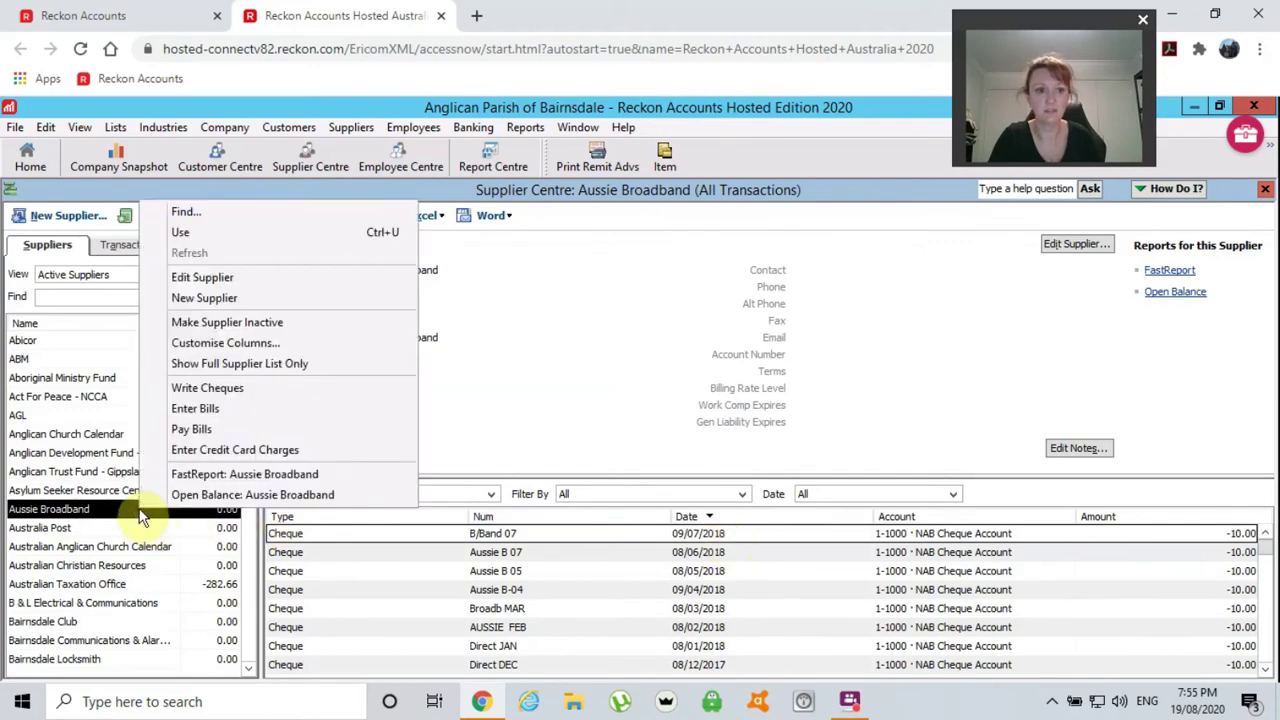
click(205, 324)
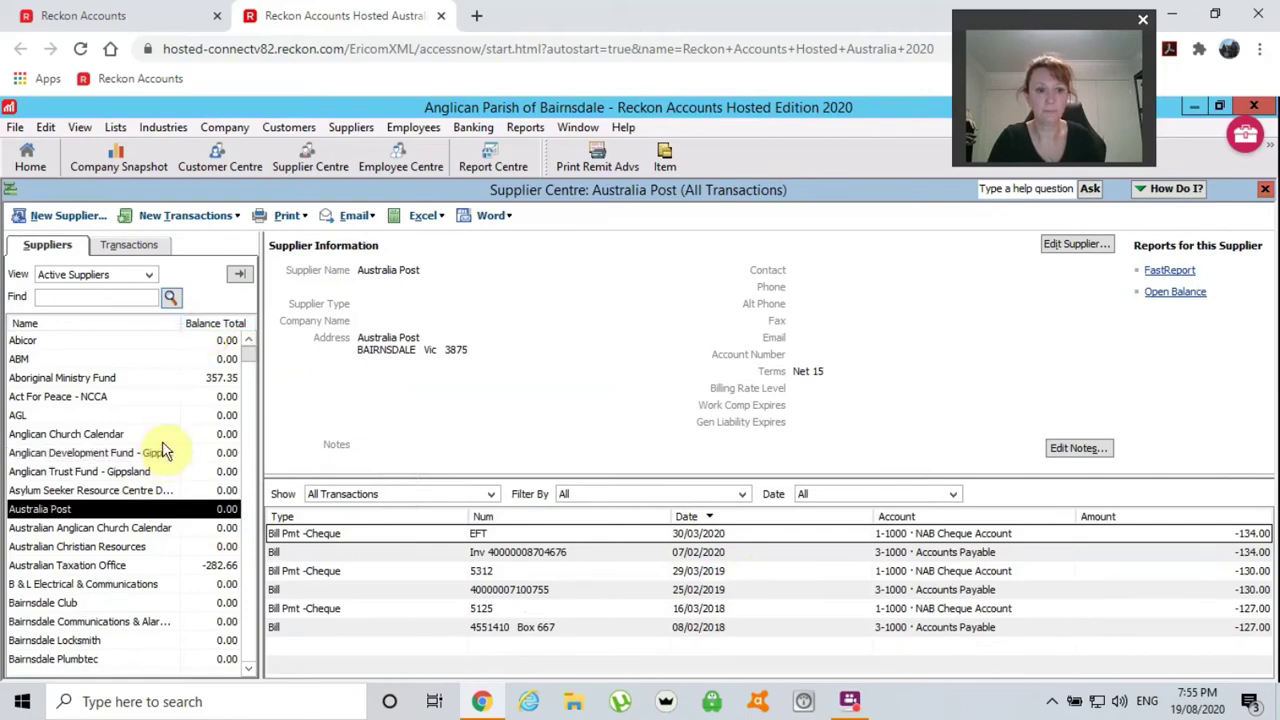
View the Bairnsdale Locksmith supplier's information and transactions.
scroll(162, 445, down, 1)
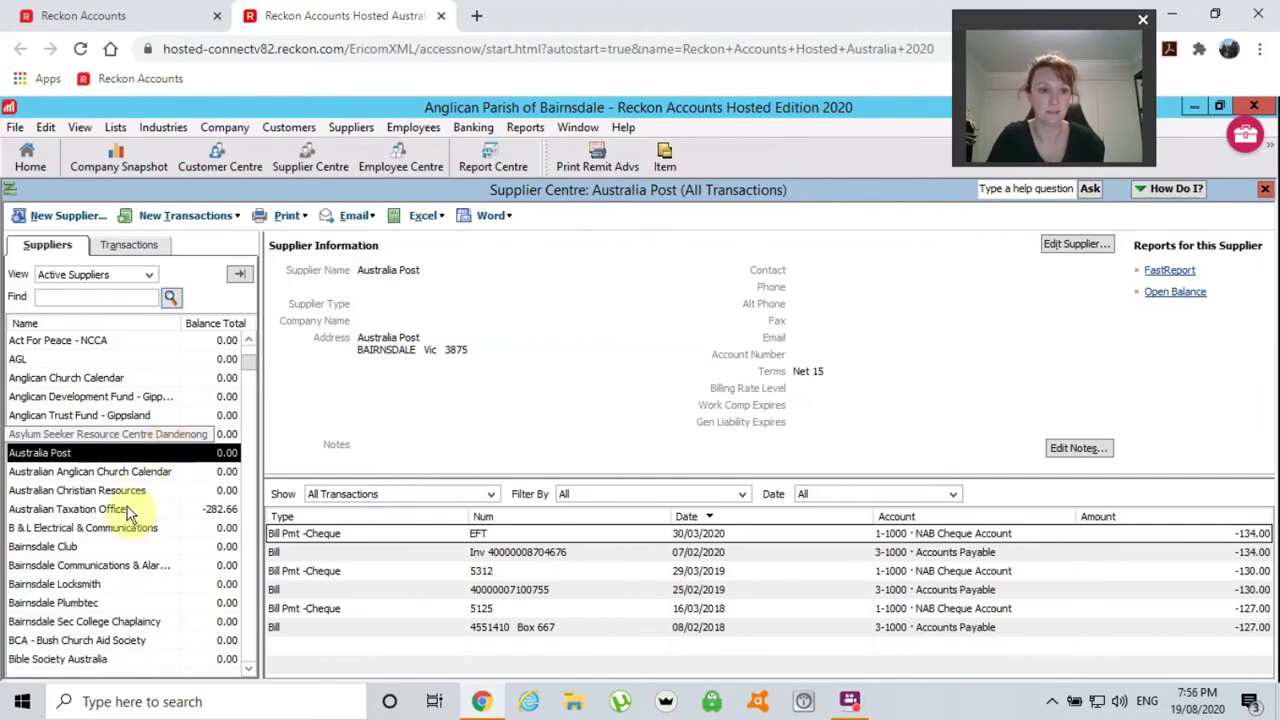
click(70, 584)
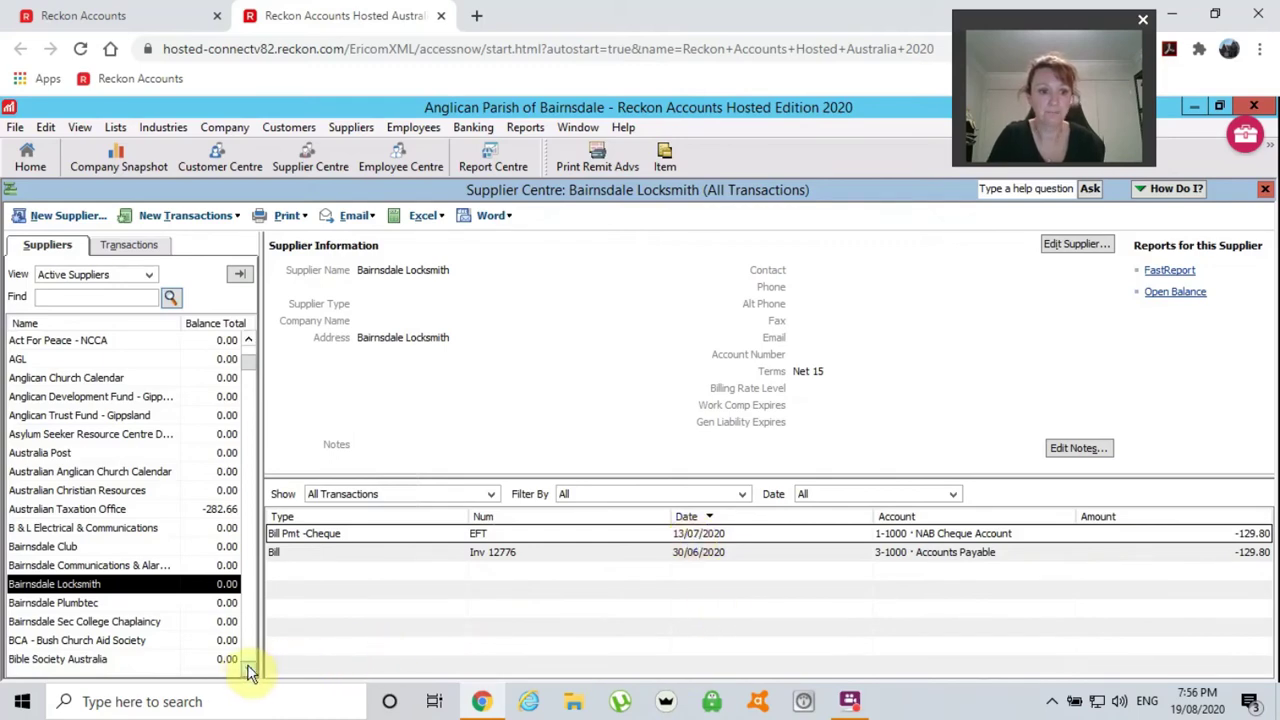
Review the bank details, additional info and address info in the Carpetworld - Riviera Tiles supplier record, and close it without editing any fields.
scroll(250, 670, down, 4)
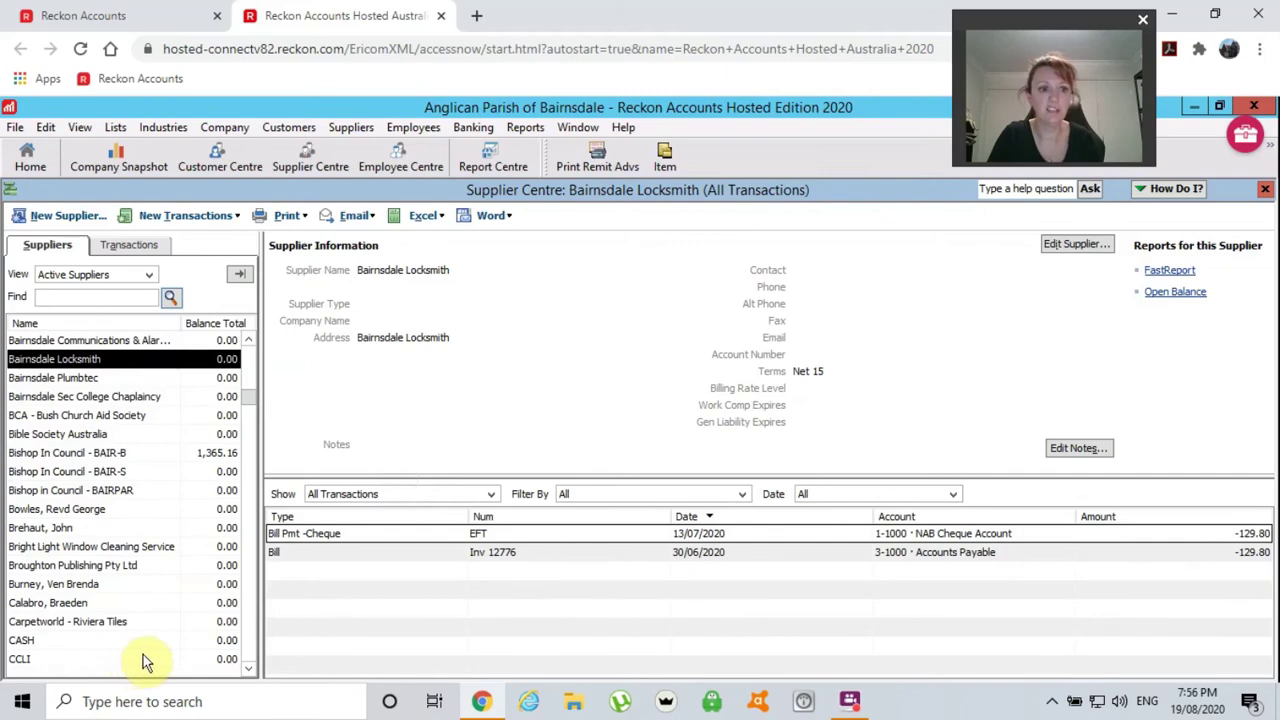
click(93, 622)
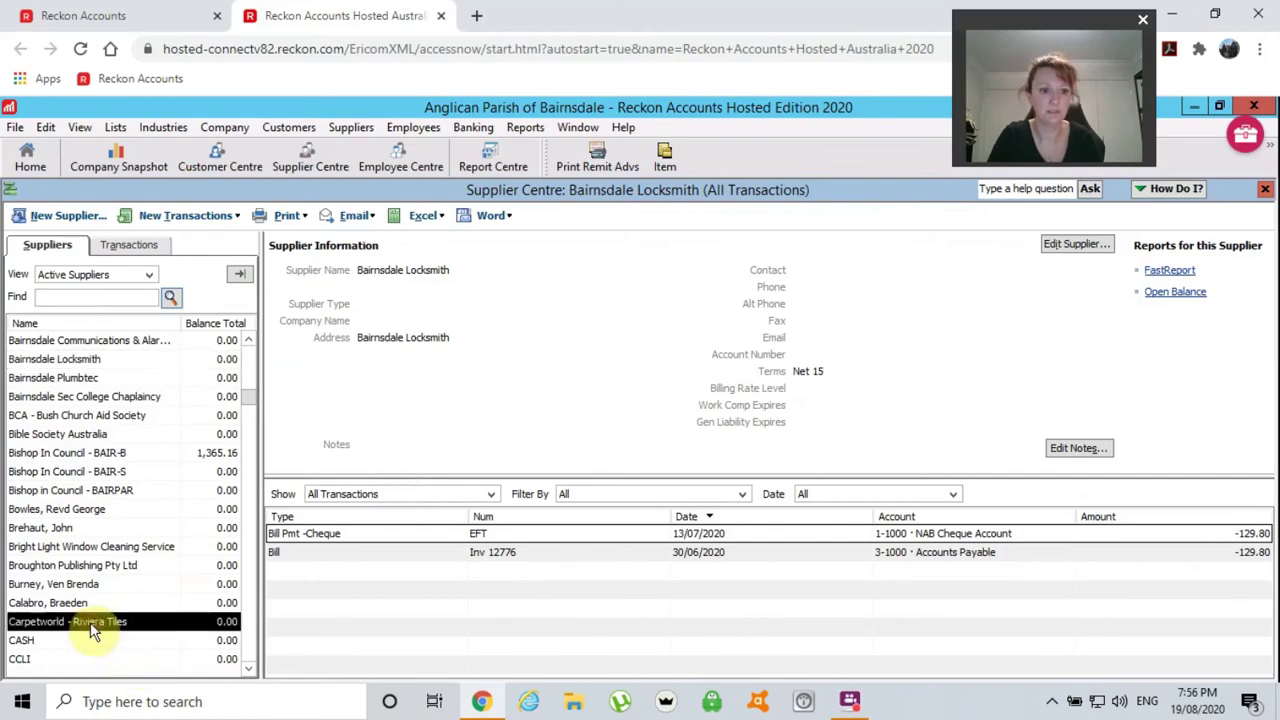
double_click(90, 622)
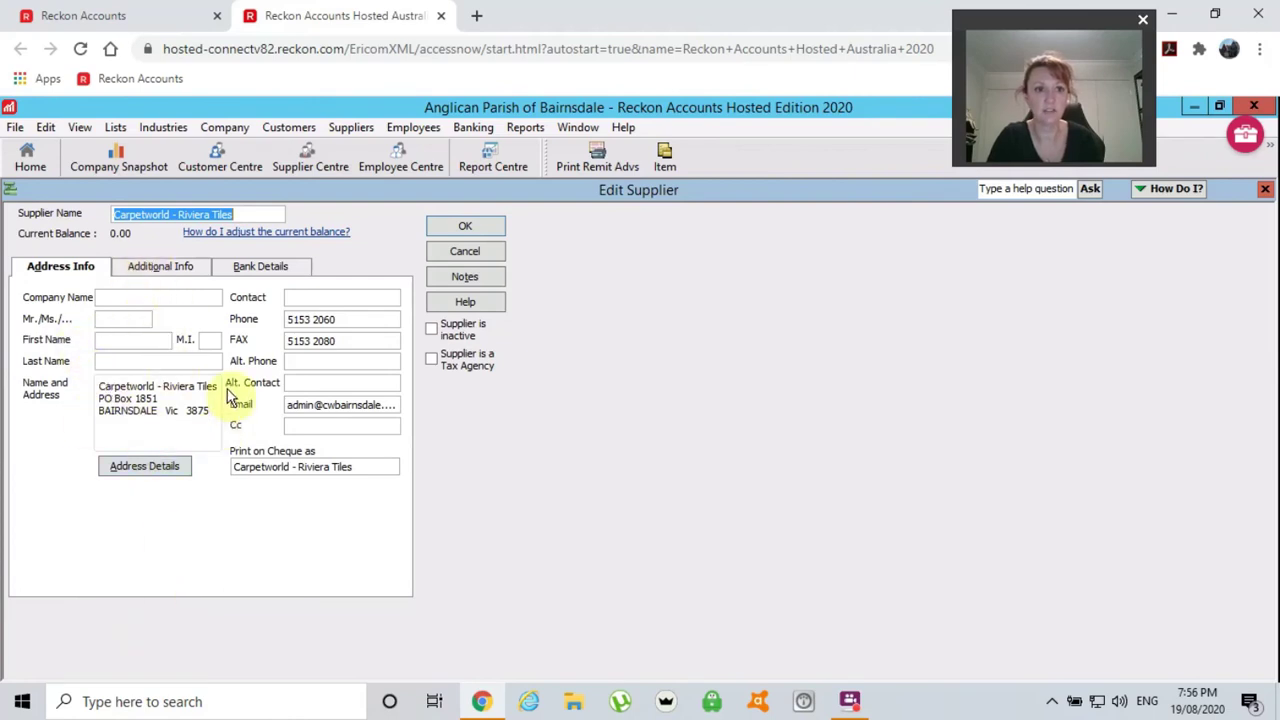
click(272, 268)
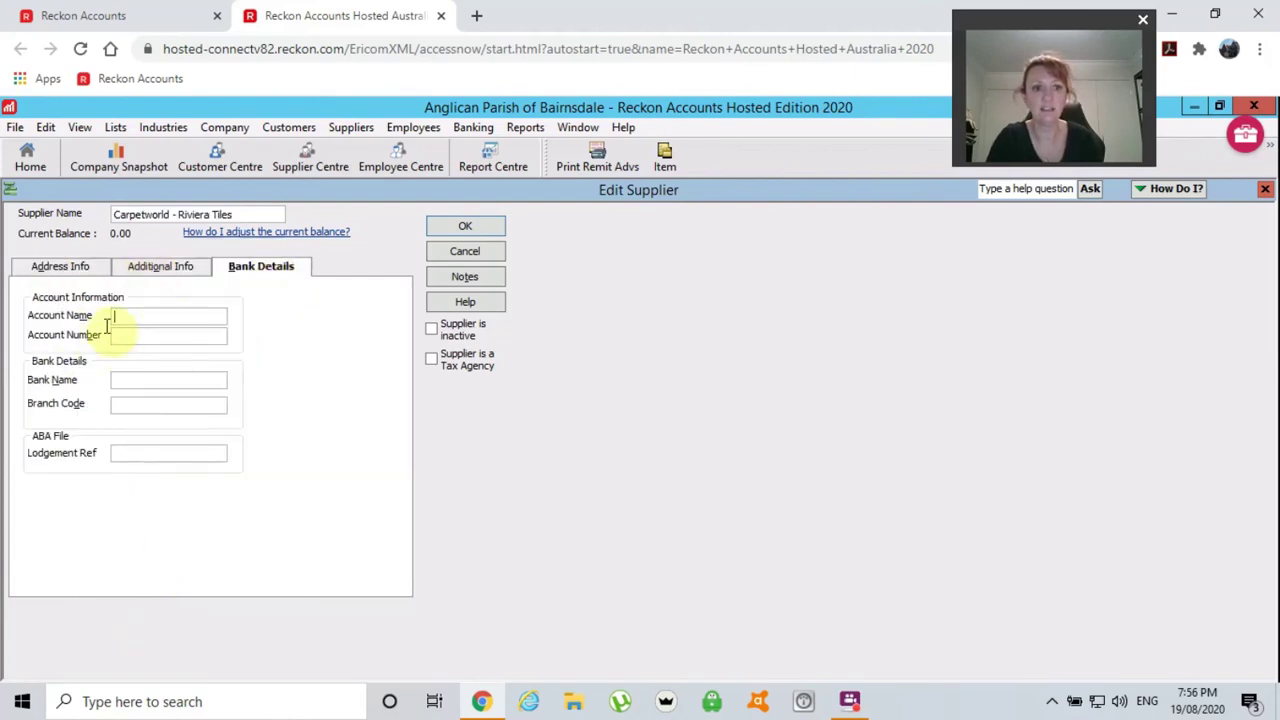
click(152, 267)
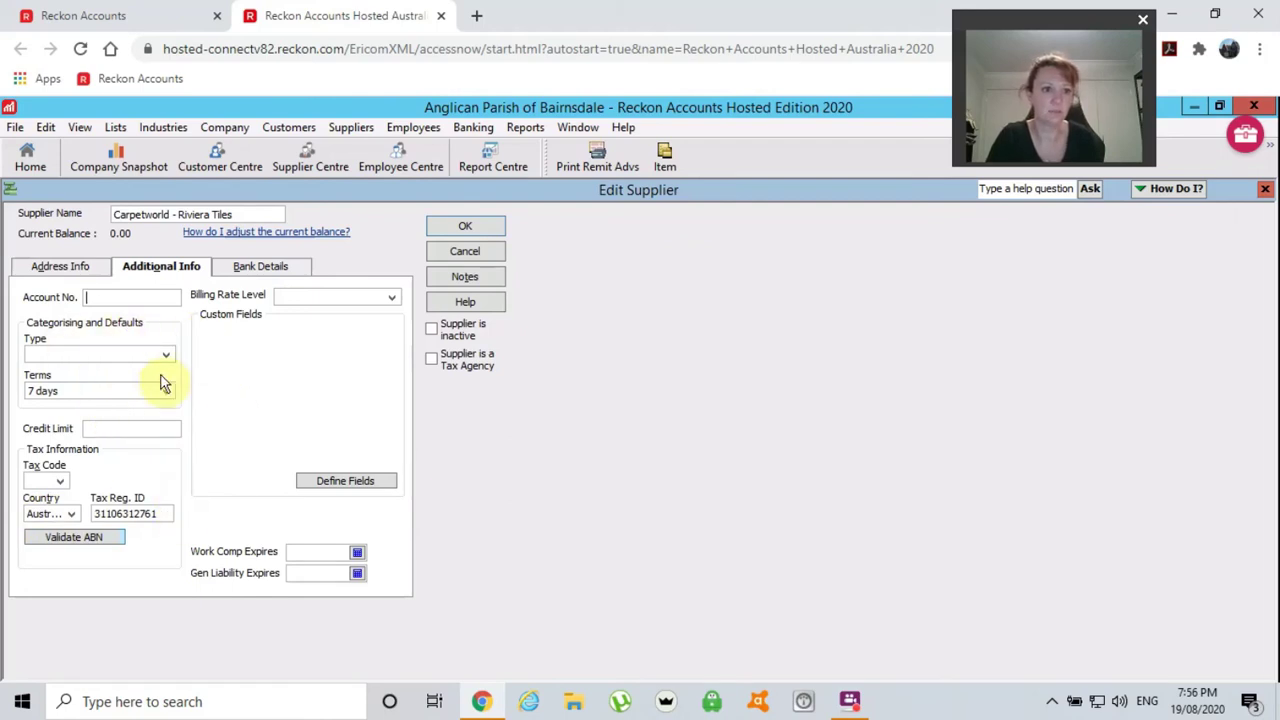
click(58, 270)
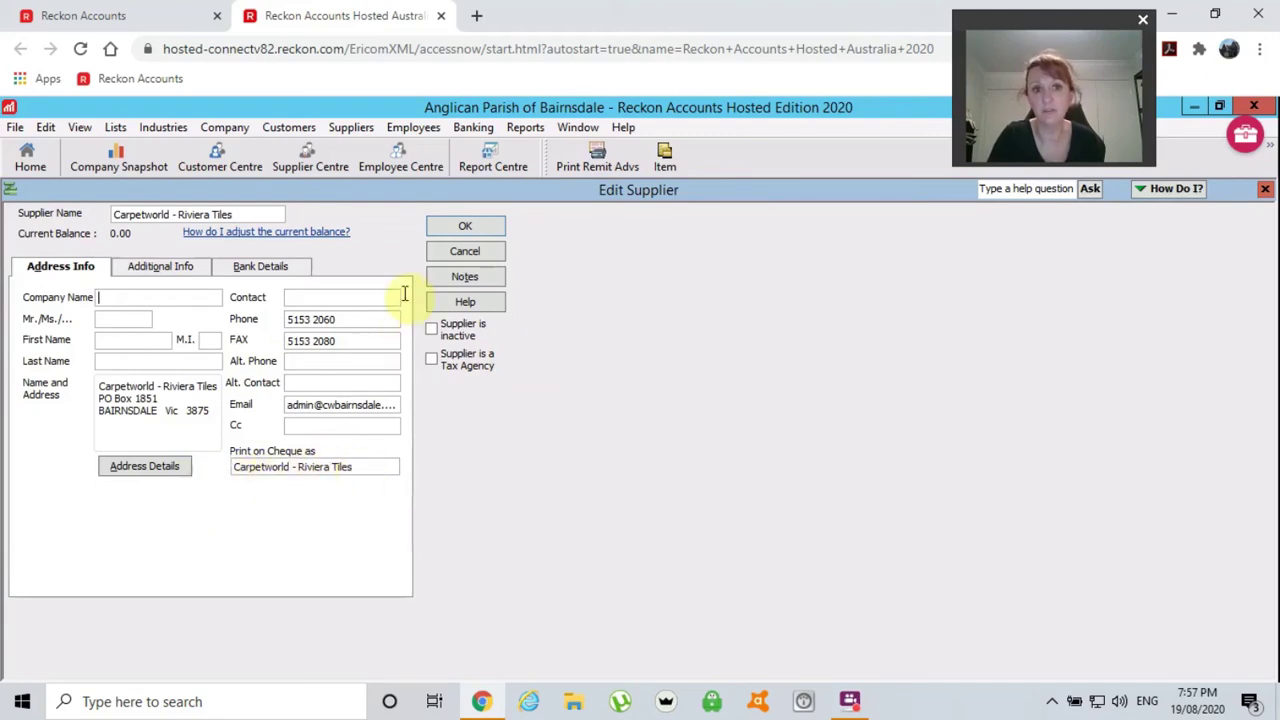
click(250, 272)
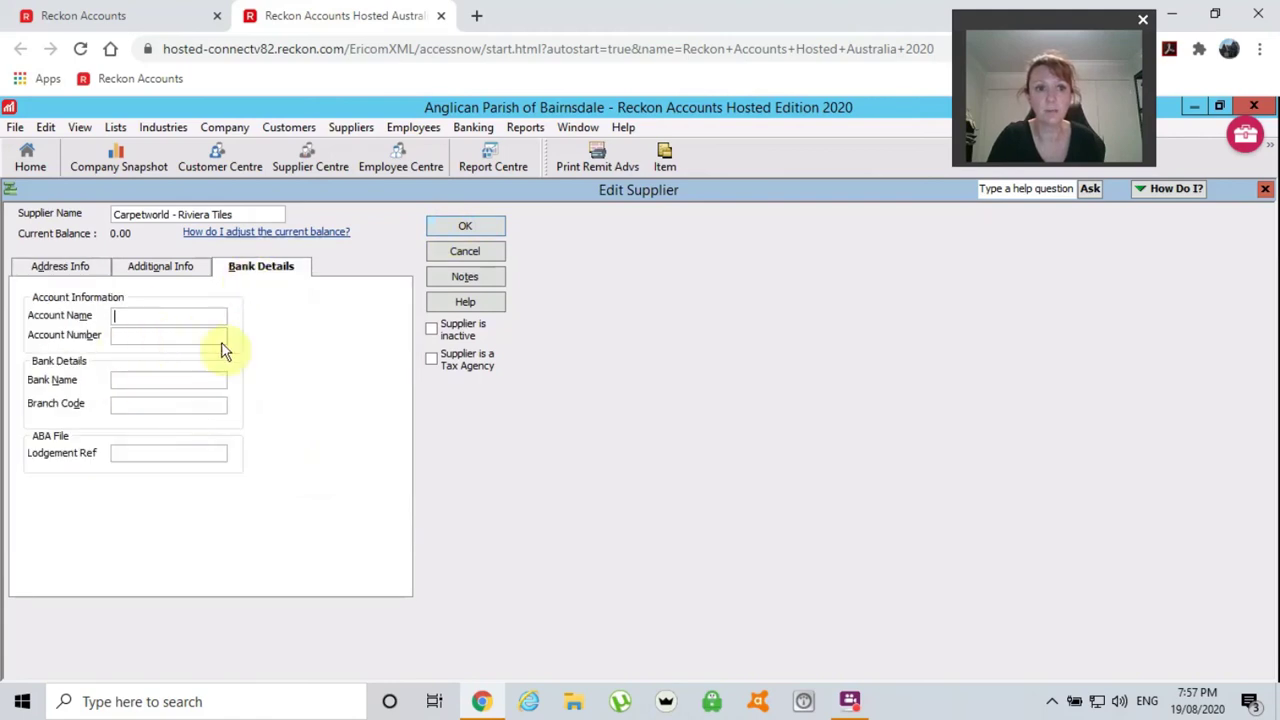
click(474, 229)
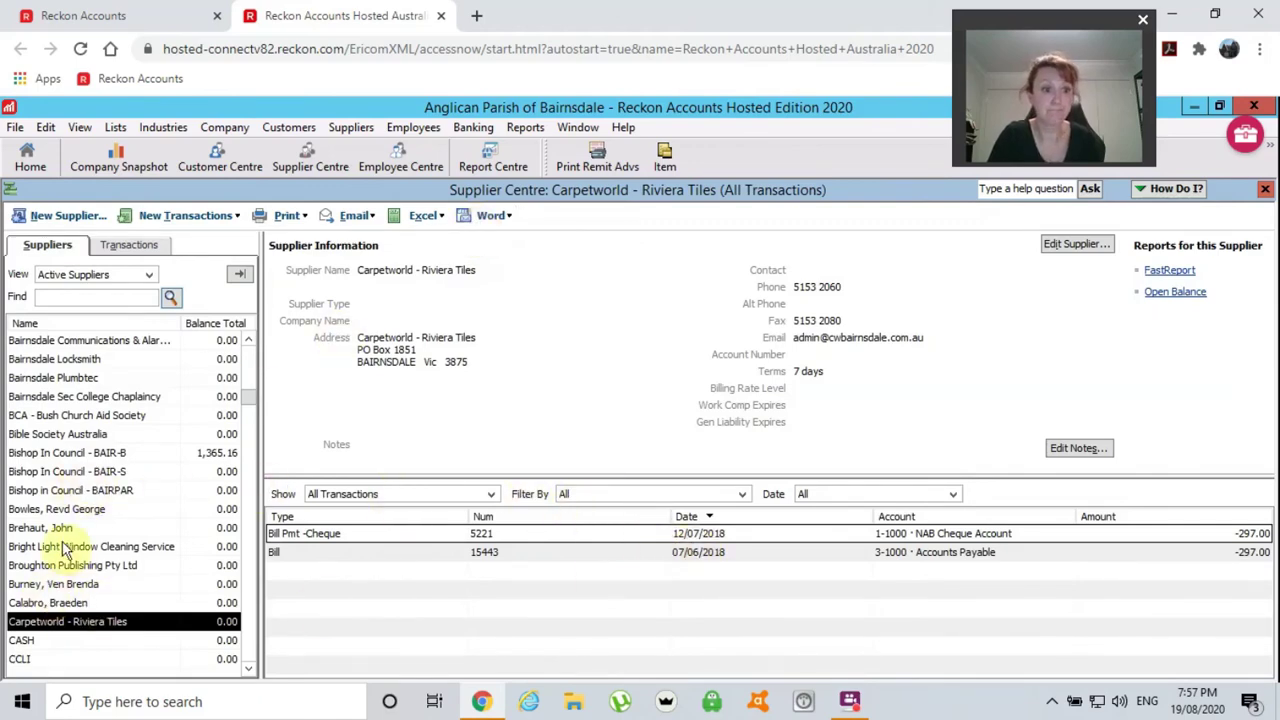
Look through the active supplier list and close the Supplier Centre.
scroll(78, 497, down, 3)
scroll(80, 491, up, 8)
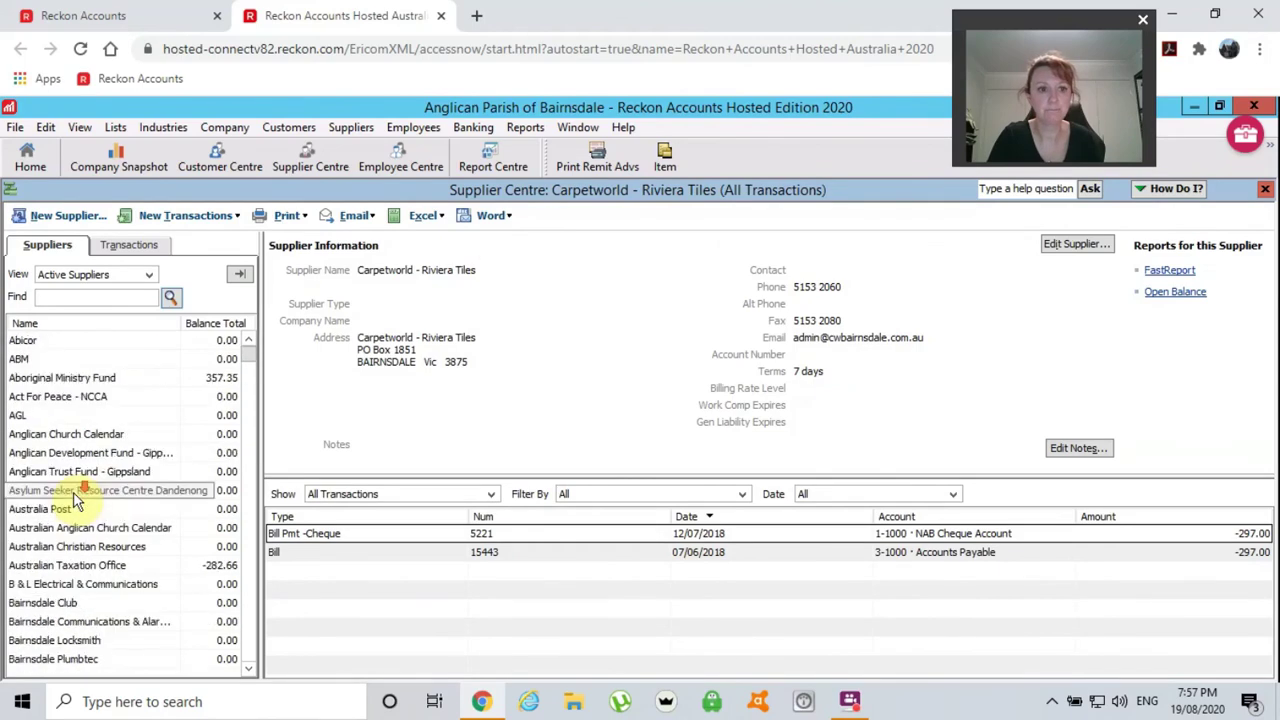
scroll(86, 486, down, 1)
click(1265, 190)
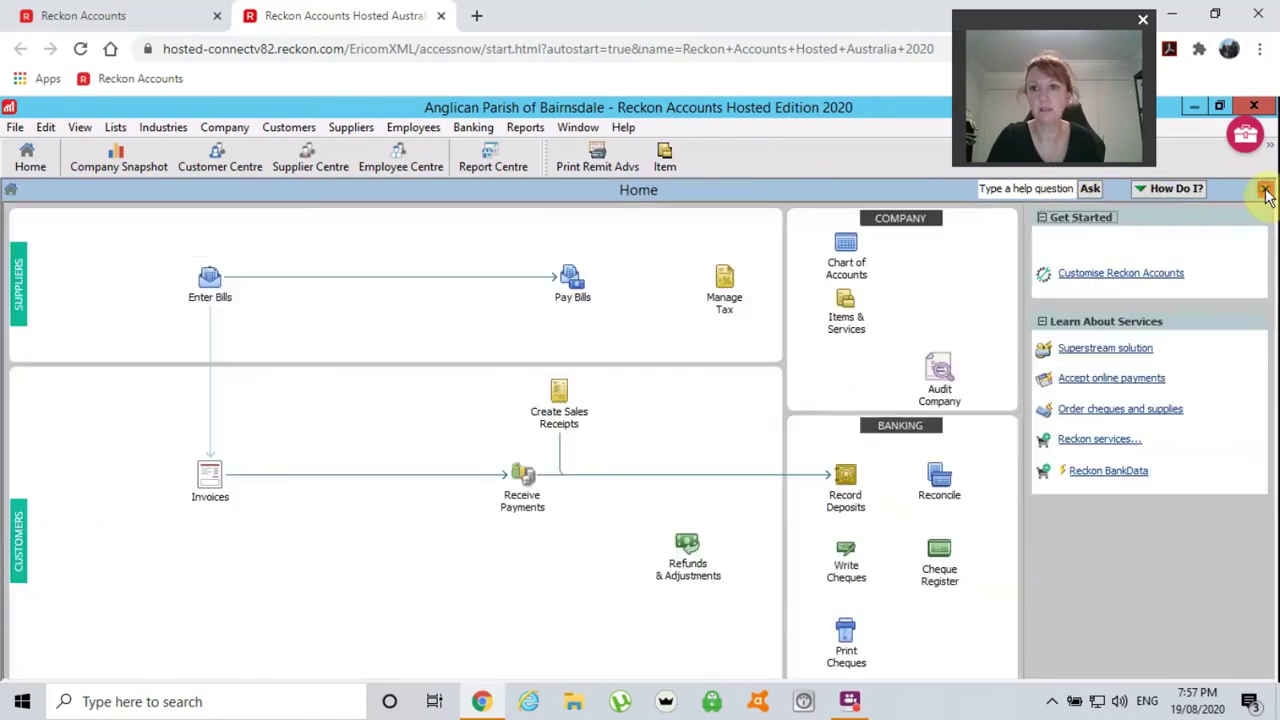
View the customer list in the Customer Centre and the supplier list in the Supplier Centre, and close both to return to Home.
click(217, 165)
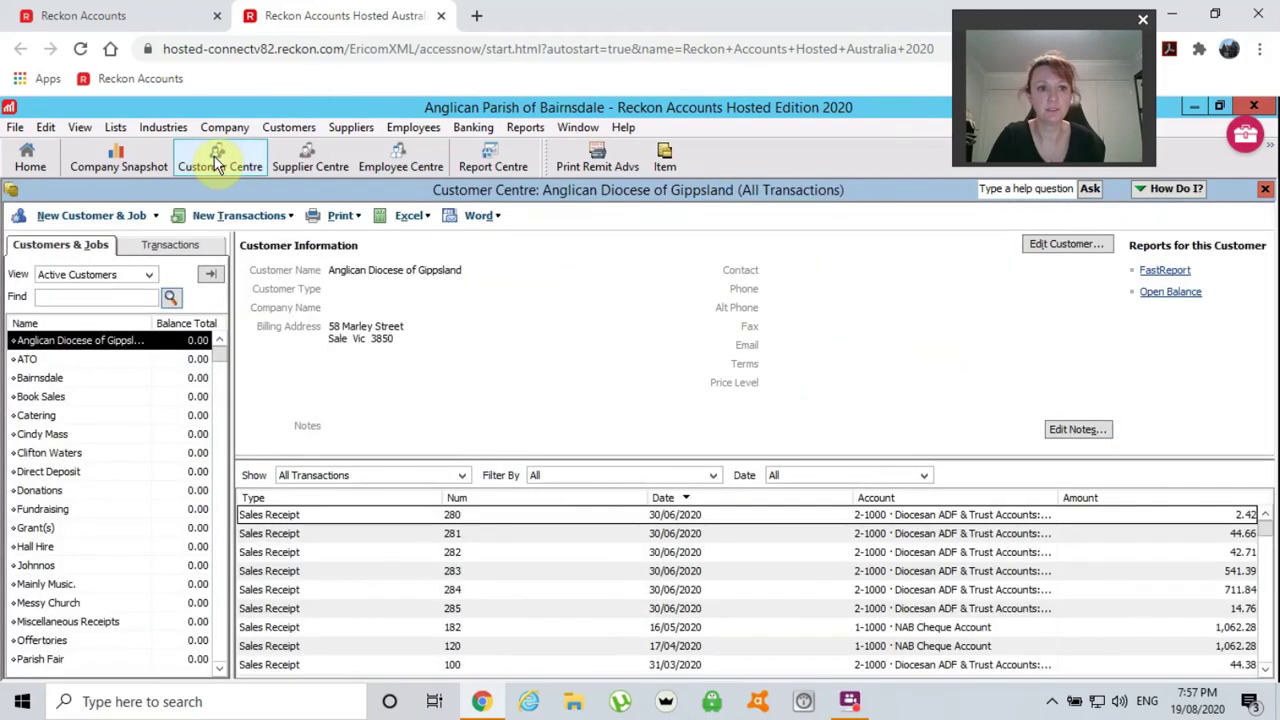
click(308, 166)
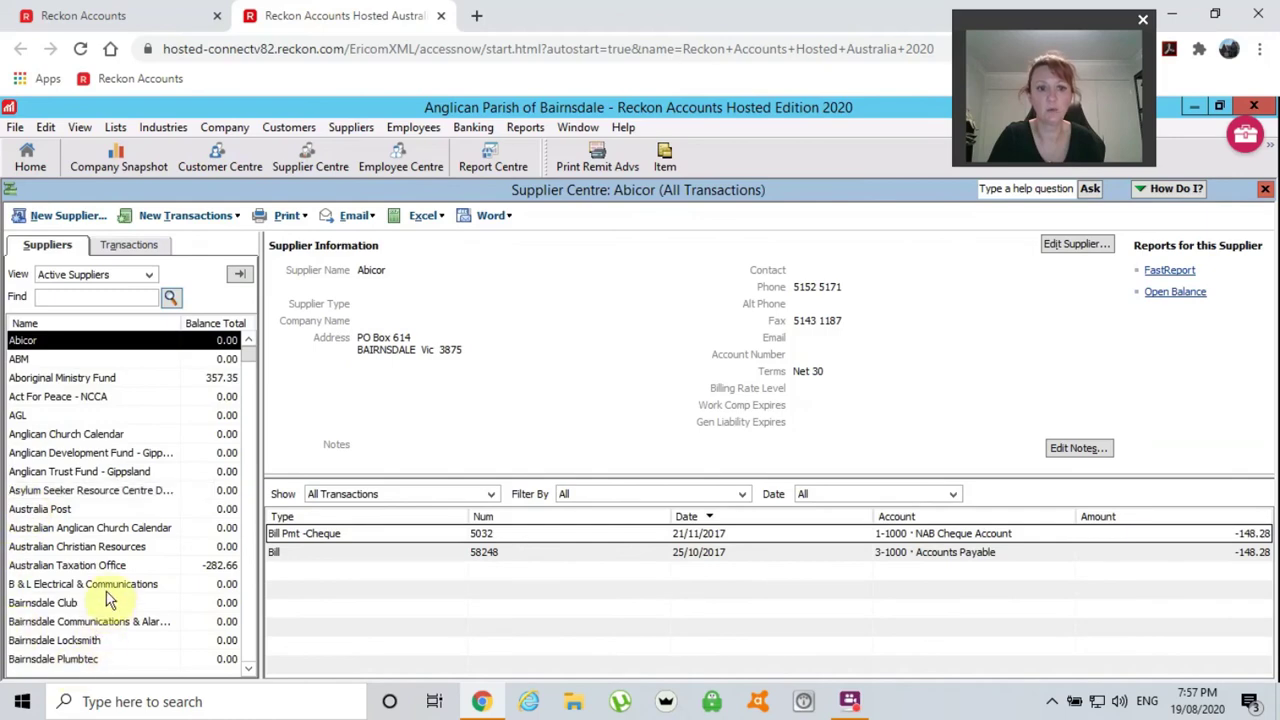
click(1262, 191)
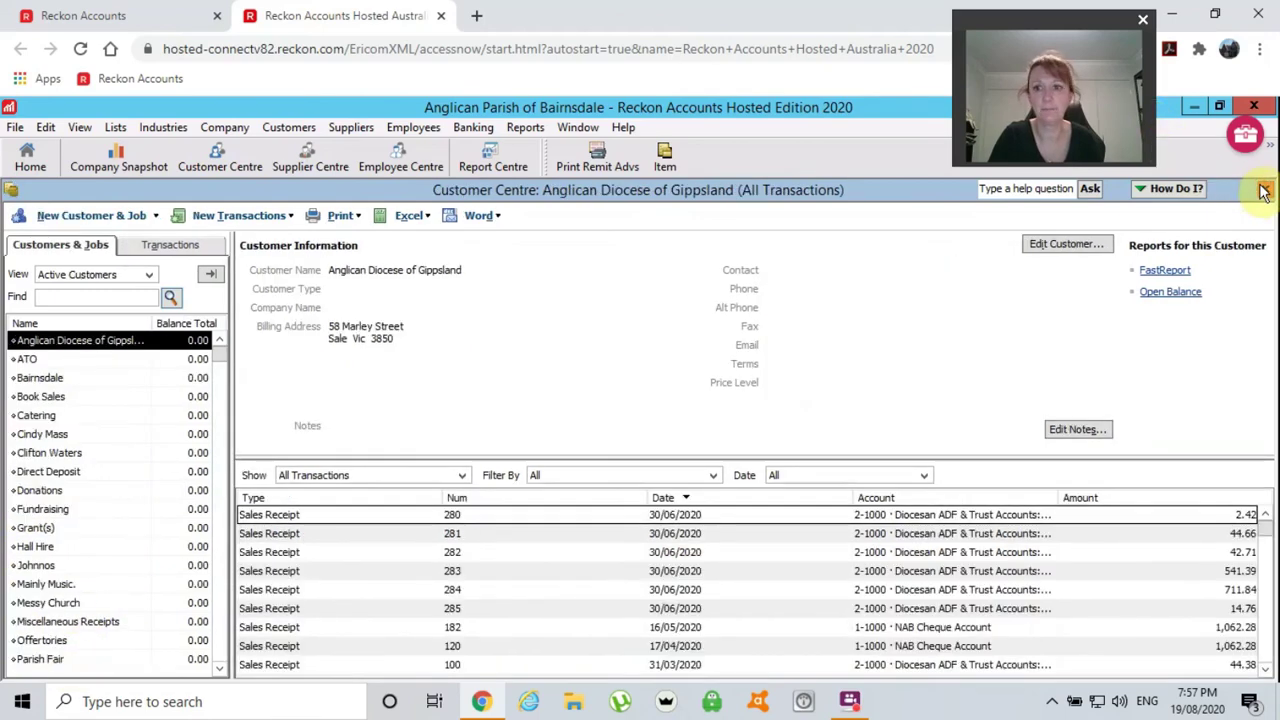
click(1265, 191)
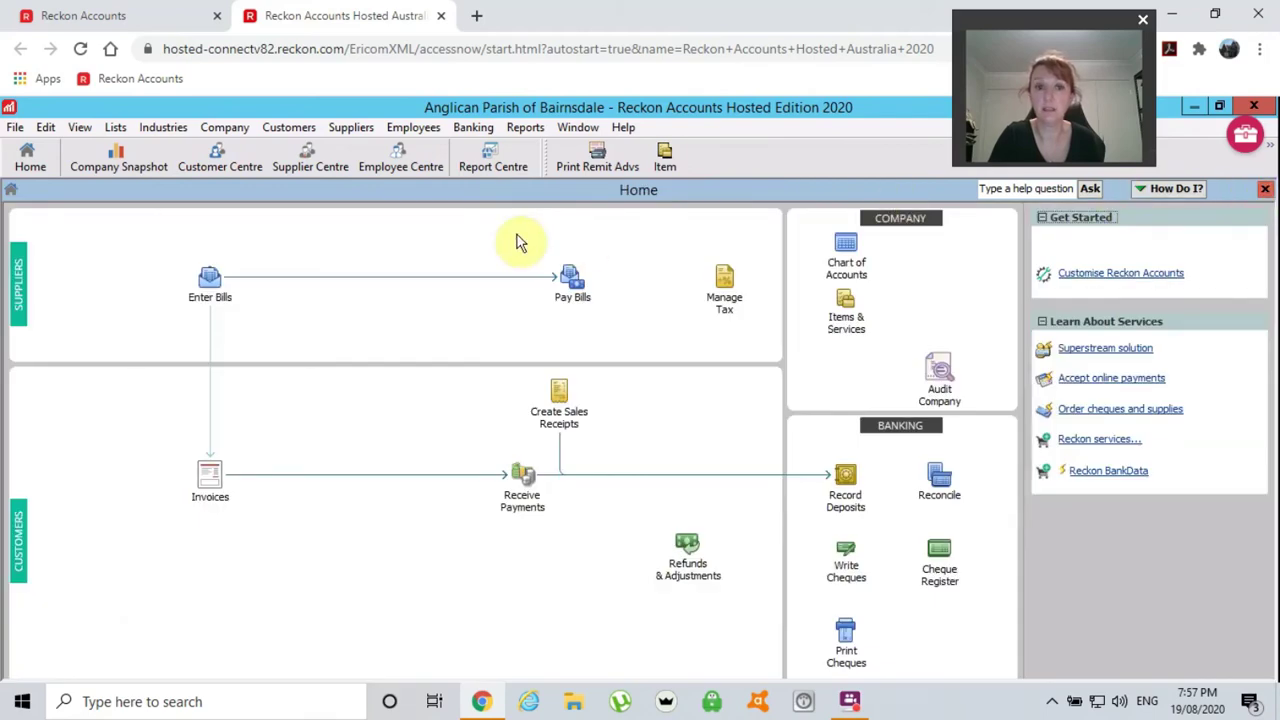